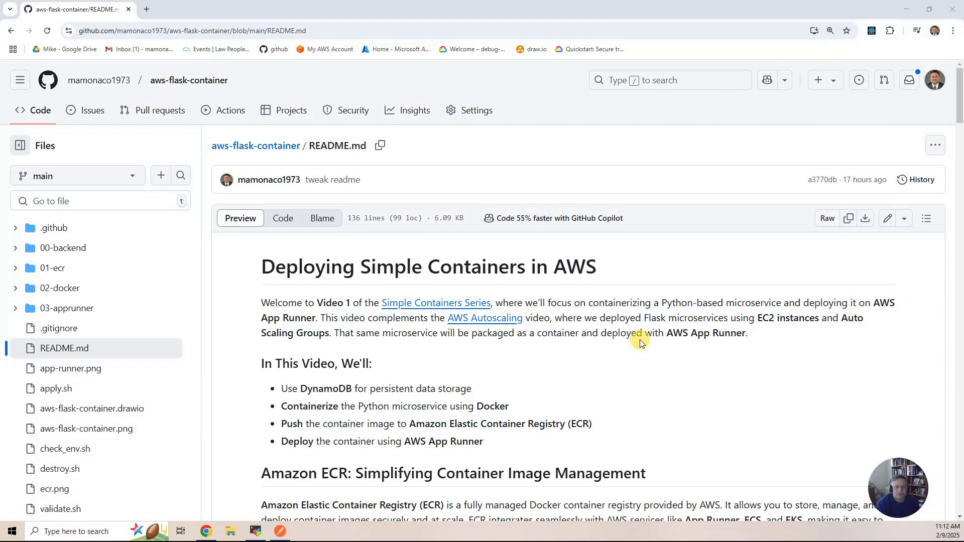
# Review the aws-flask-container README from the introduction through the ECR and App Runner sections, architecture diagram and prerequisites.
pyautogui.scroll(-1, 640, 345)
pyautogui.scroll(-1, 640, 344)
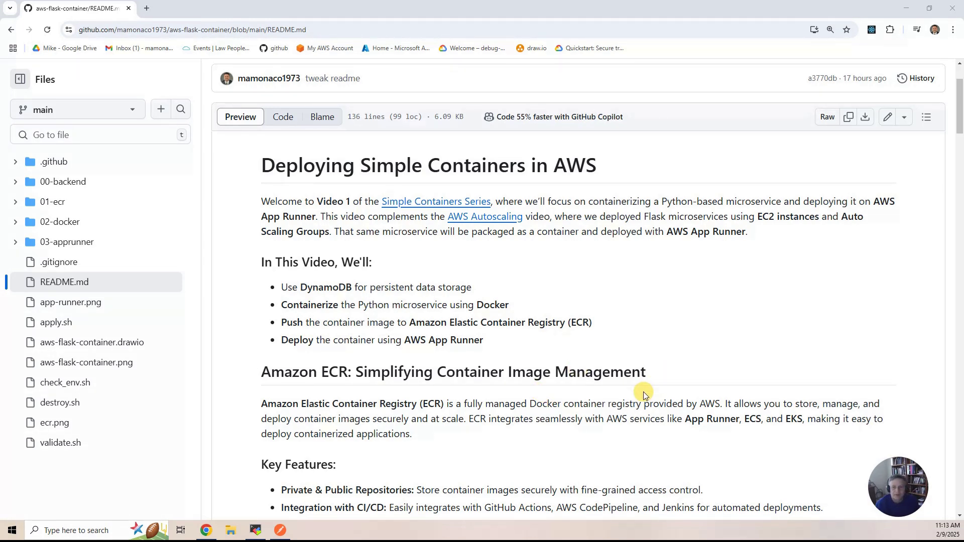
pyautogui.scroll(-2, 644, 395)
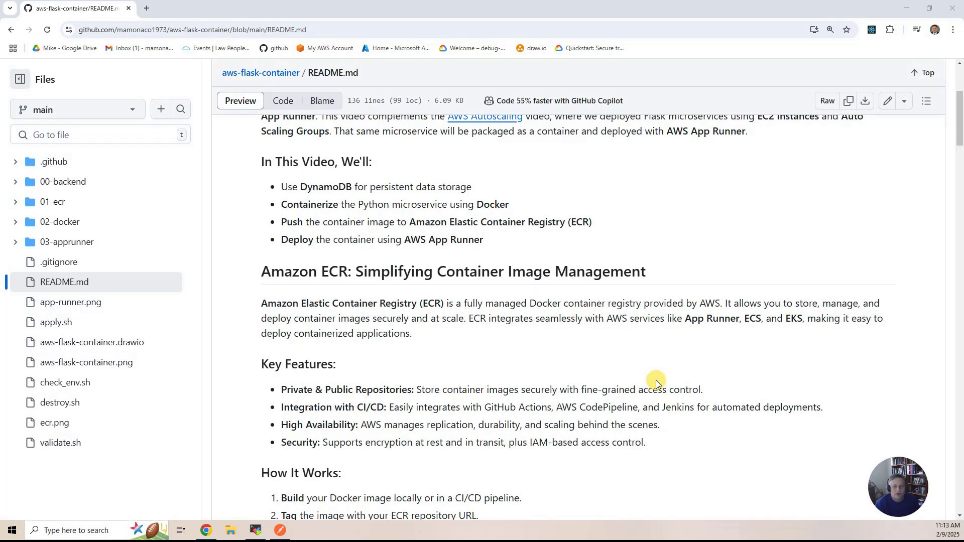
pyautogui.scroll(-2, 658, 383)
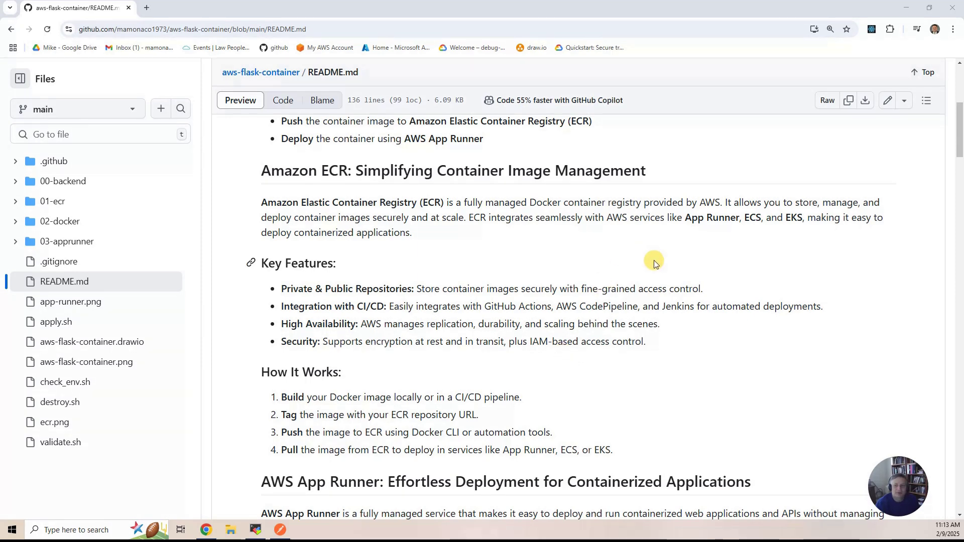
pyautogui.scroll(-1, 654, 260)
pyautogui.scroll(-1, 654, 260)
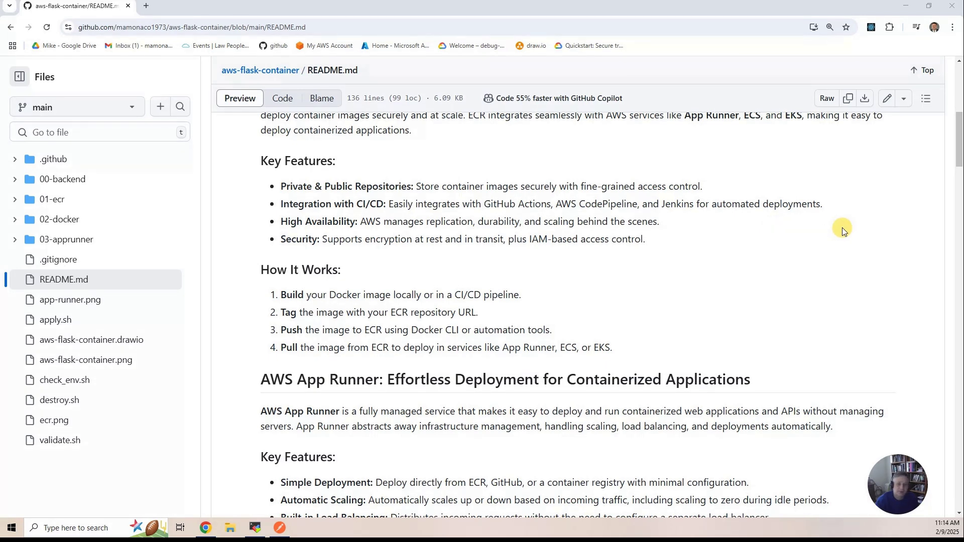
pyautogui.scroll(-2, 785, 196)
pyautogui.scroll(-4, 753, 211)
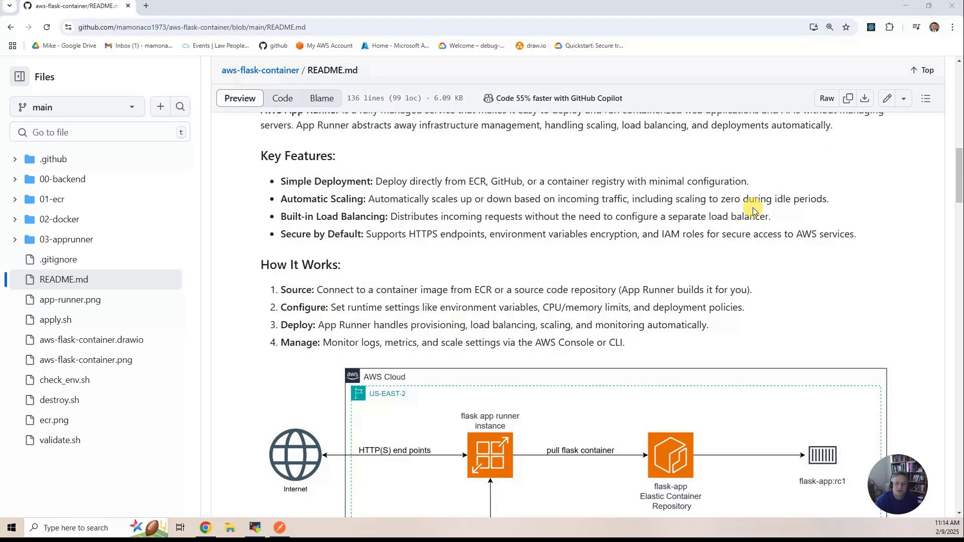
pyautogui.scroll(-2, 588, 381)
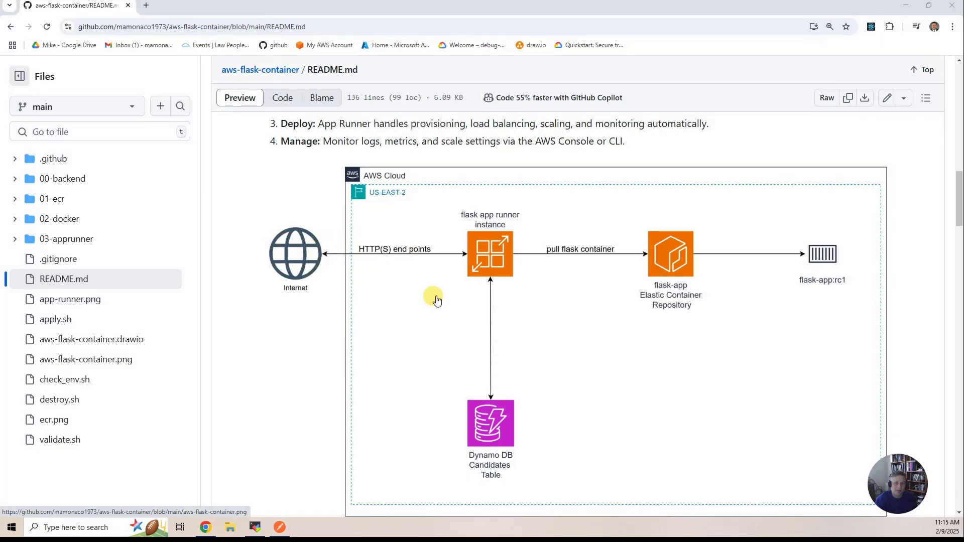
pyautogui.scroll(-2, 456, 290)
pyautogui.scroll(-4, 456, 292)
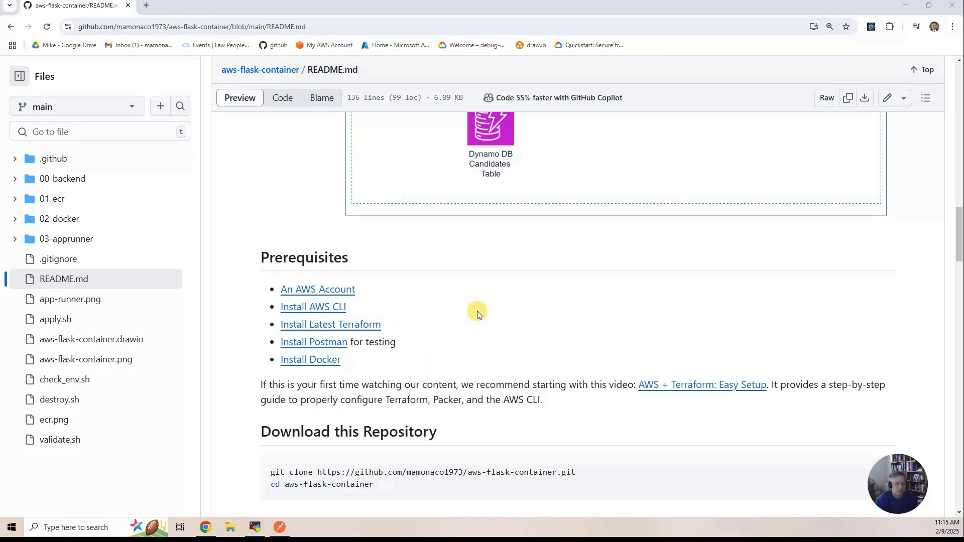
# Copy the README's repository download commands and run them in the MobaXterm terminal to clone and enter aws-flask-container.
pyautogui.scroll(-2, 478, 304)
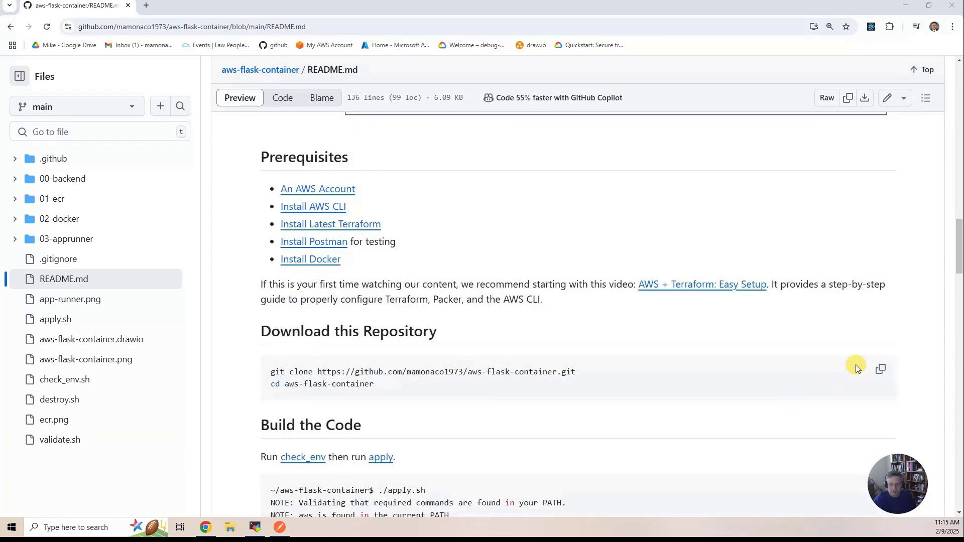
pyautogui.click(881, 370)
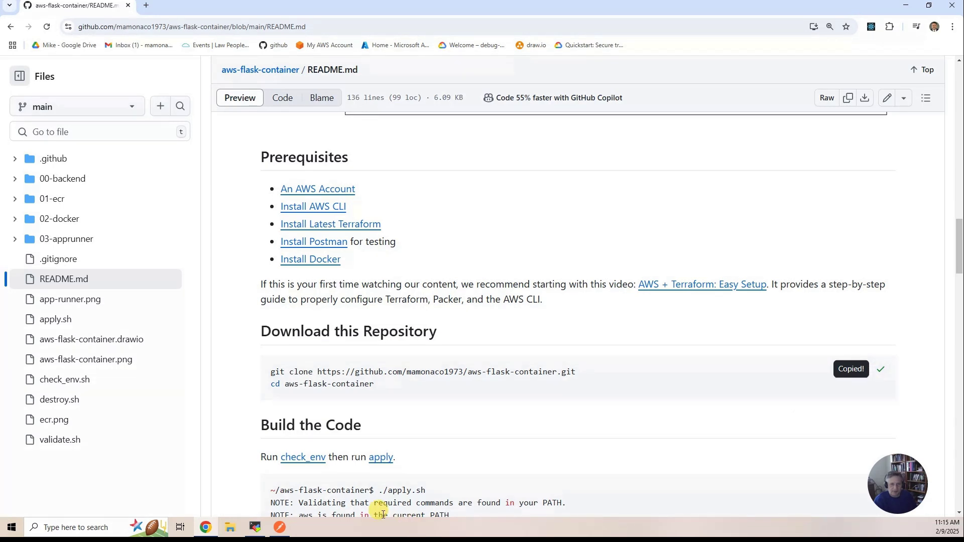
pyautogui.click(256, 528)
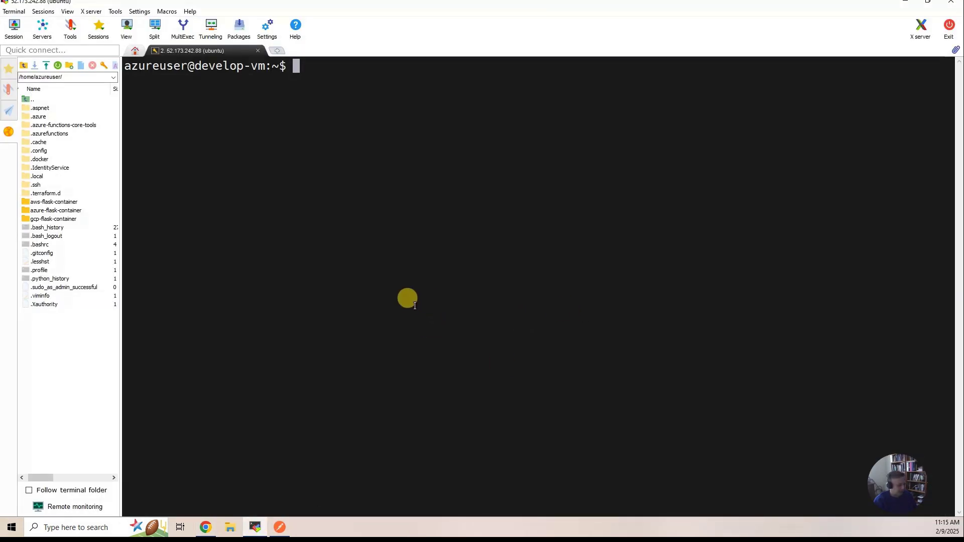
pyautogui.rightClick(306, 218)
pyautogui.click(335, 259)
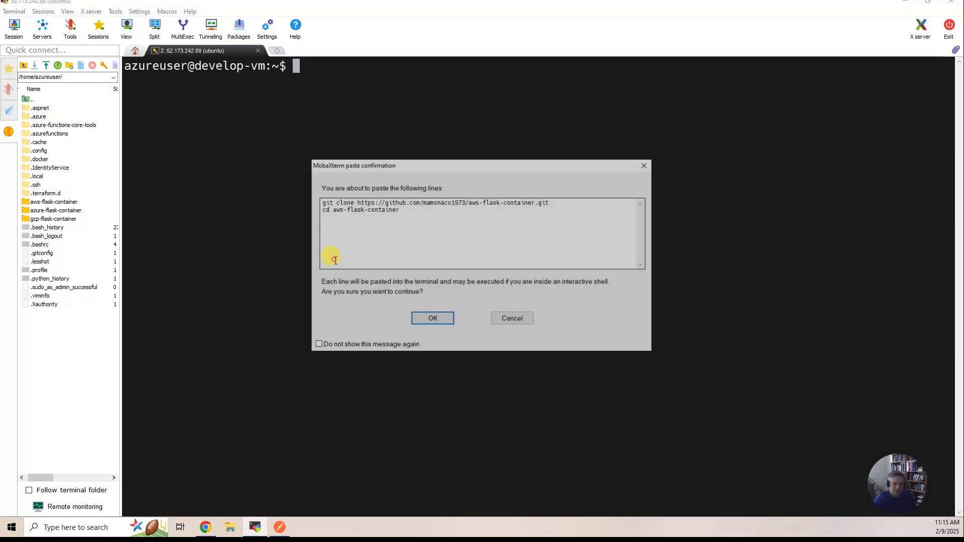
pyautogui.press('Return')
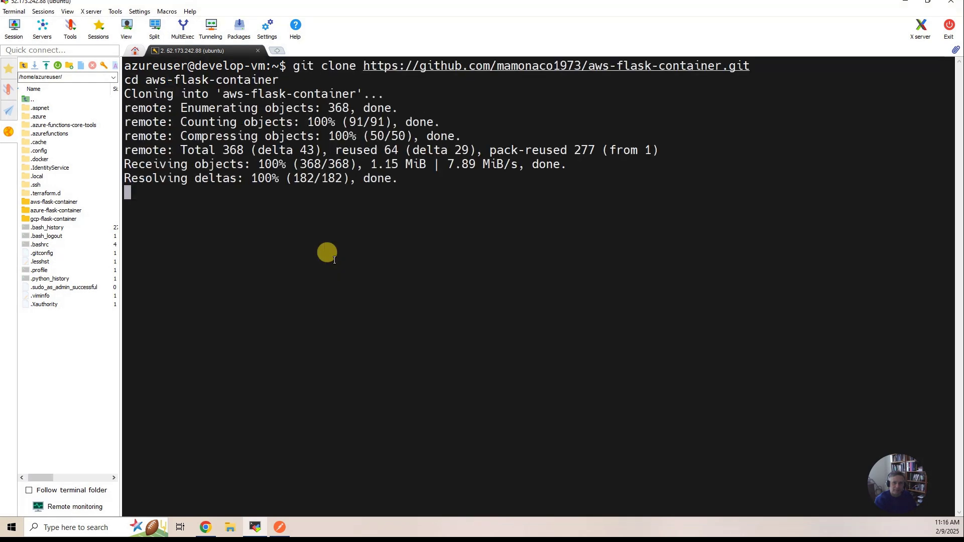
# List the cloned repository's files and run ./check_env.sh to validate the required commands and AWS connection.
pyautogui.write('ls')
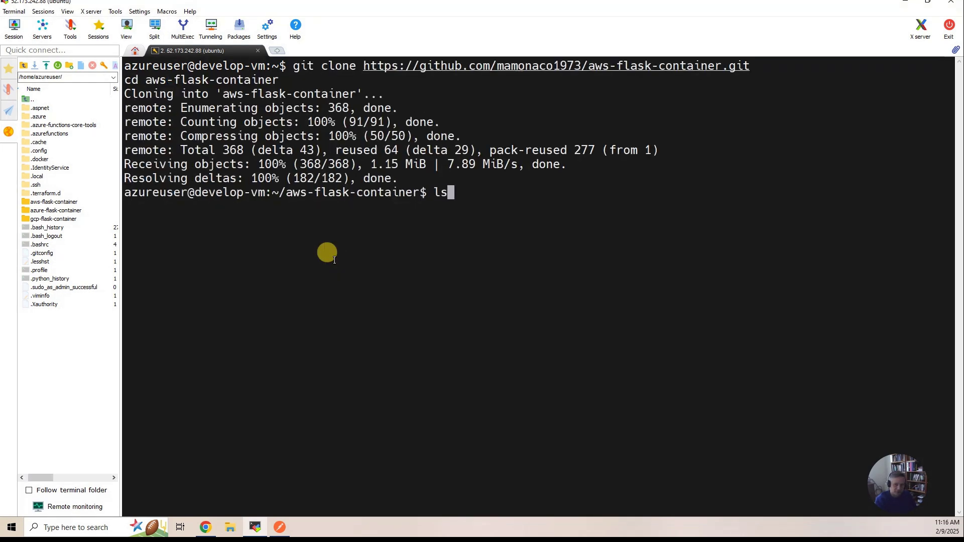
pyautogui.press('Return')
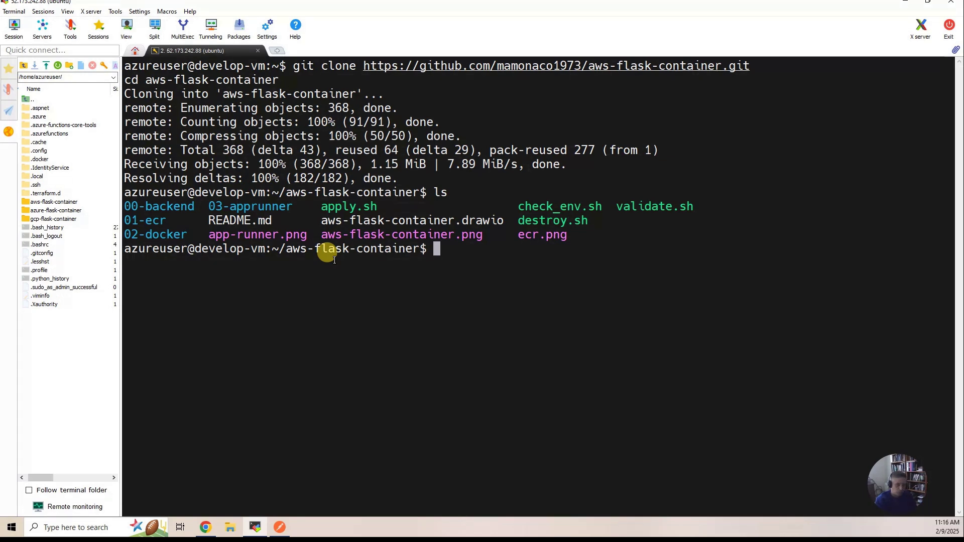
pyautogui.write('./check')
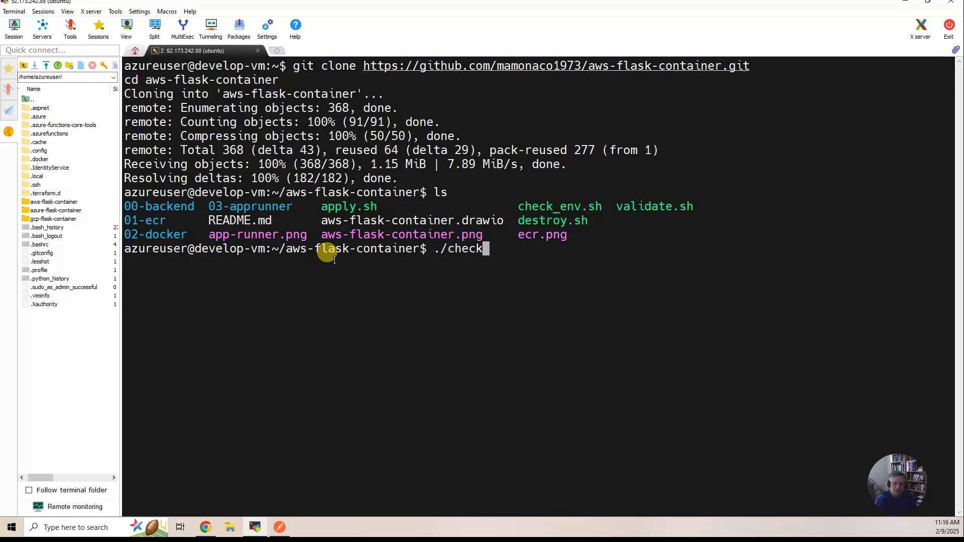
pyautogui.press('Tab')
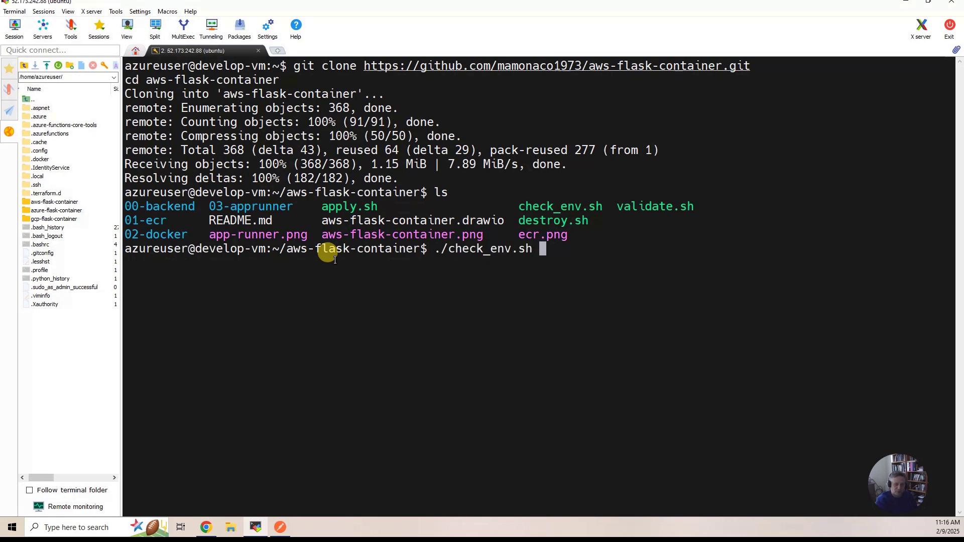
pyautogui.press('Return')
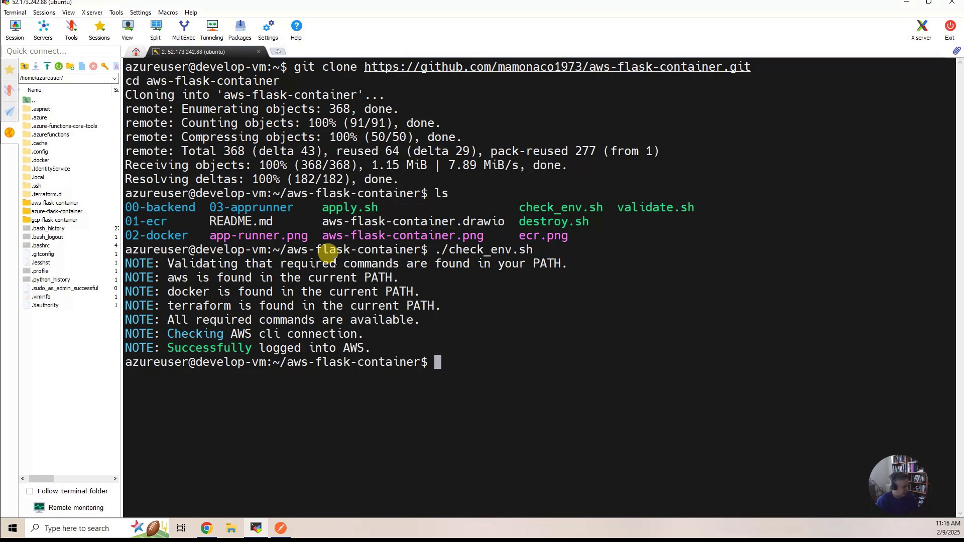
# Run ./apply.sh in the aws-flask-container directory to start the build.
pyautogui.write('./appl')
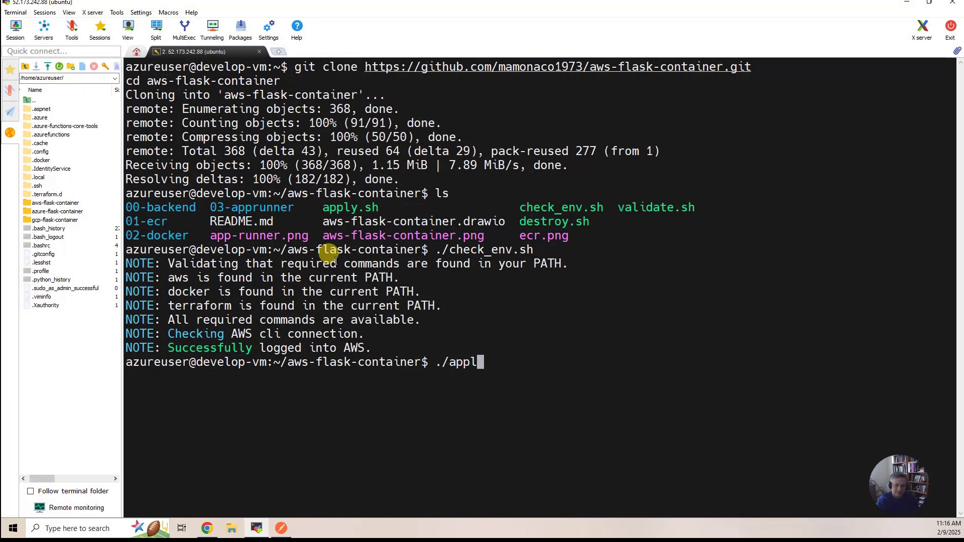
pyautogui.write('y.sh')
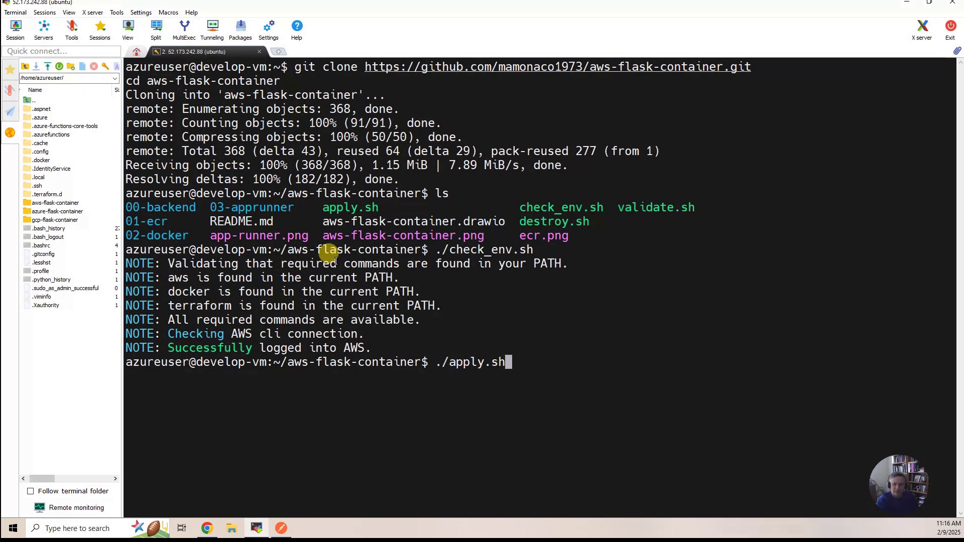
pyautogui.press('Return')
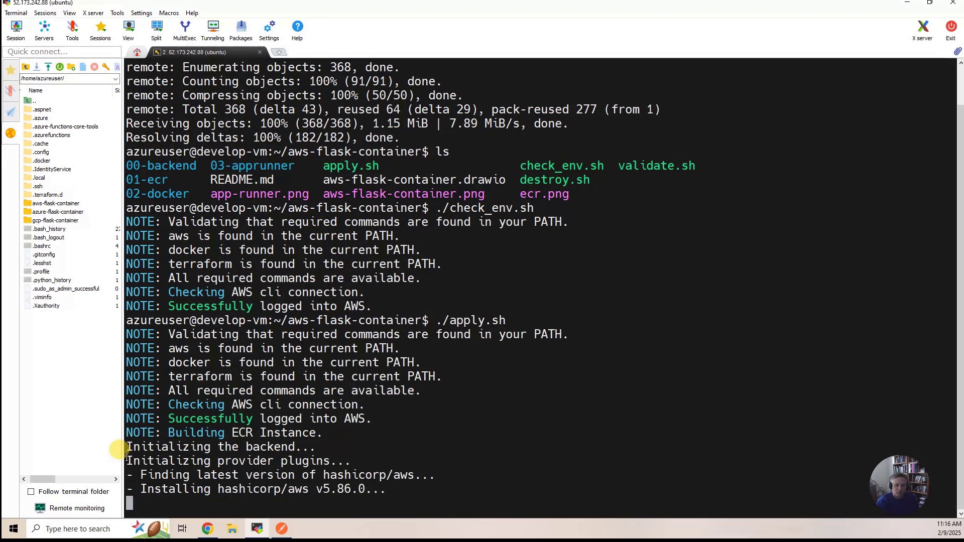
# Switch to Chrome and read the README's Build Process Overview with its three phases and final validation.
pyautogui.click(207, 529)
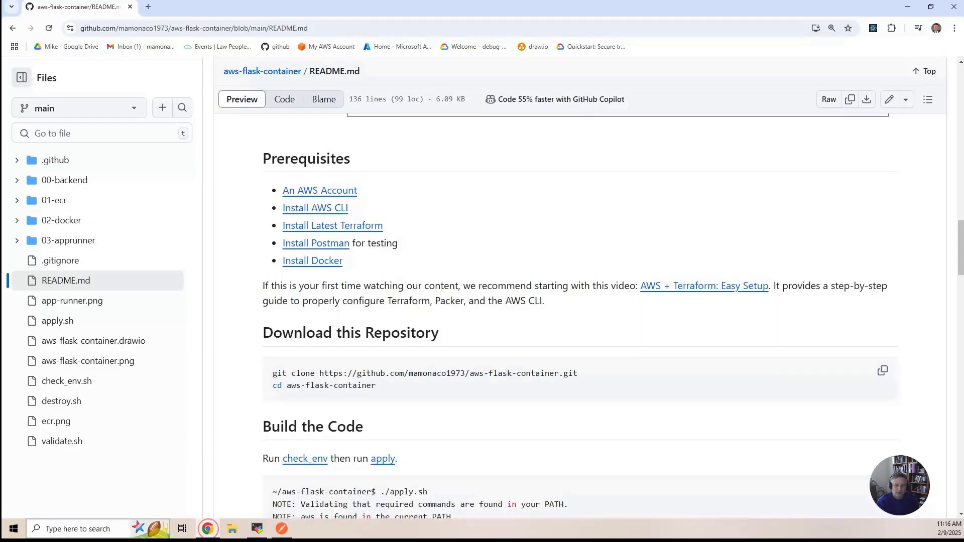
pyautogui.scroll(-7, 497, 452)
pyautogui.scroll(-3, 491, 463)
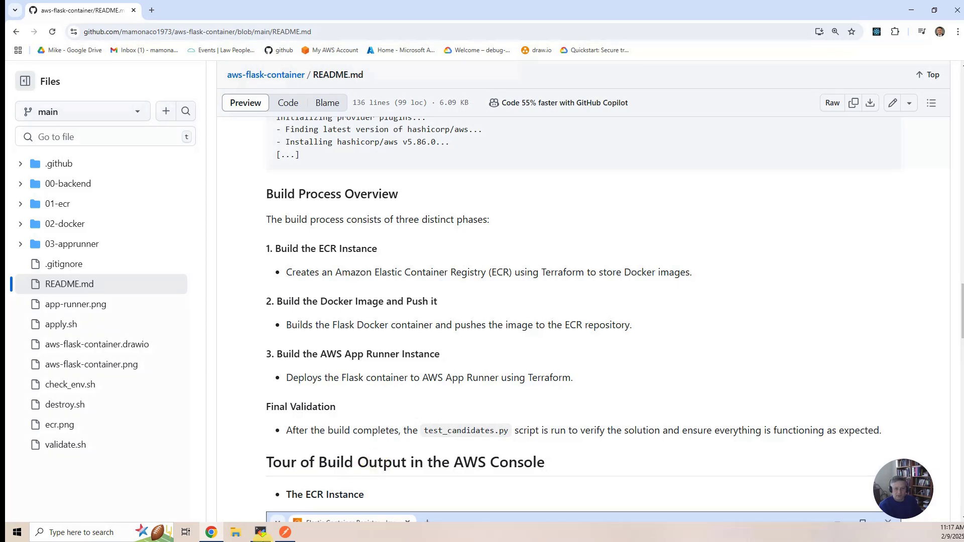
# Copy the App Runner solution URL from the MobaXterm build output and open it in a new Chrome tab.
pyautogui.click(260, 533)
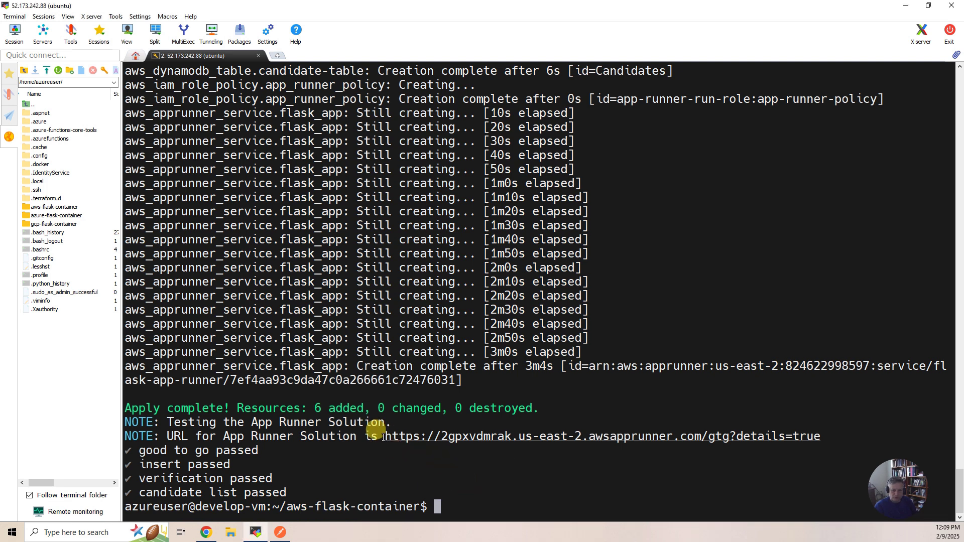
pyautogui.moveTo(385, 436); pyautogui.dragTo(817, 434)
pyautogui.rightClick(794, 435)
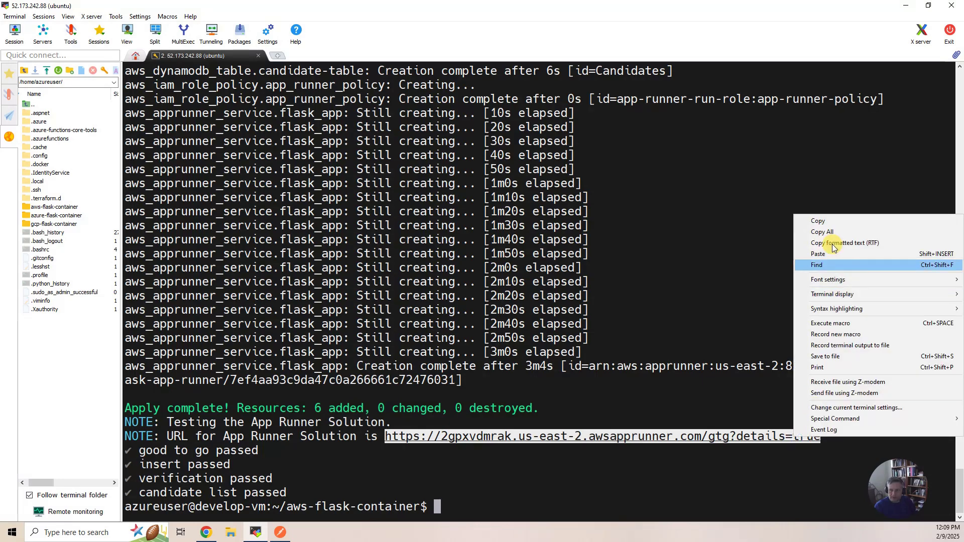
pyautogui.click(827, 222)
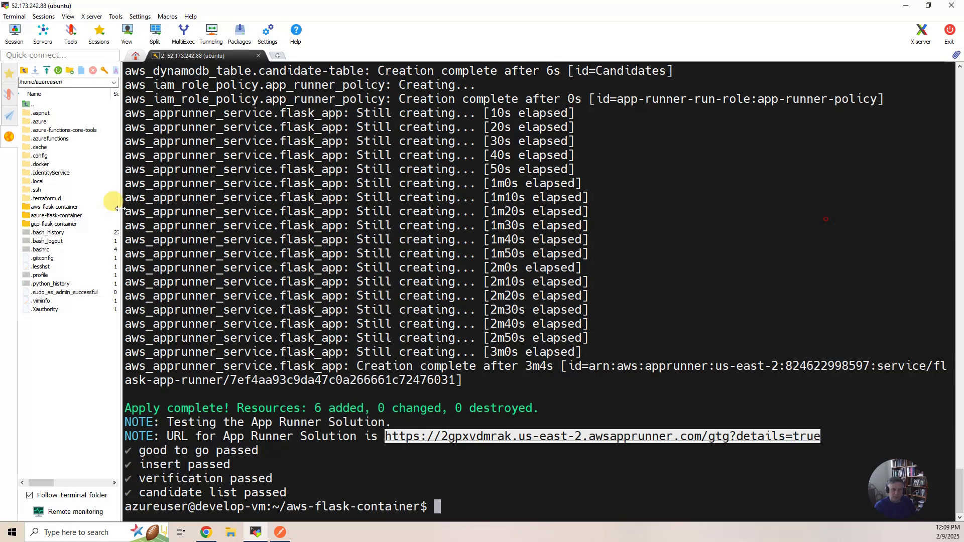
pyautogui.click(206, 533)
pyautogui.click(267, 11)
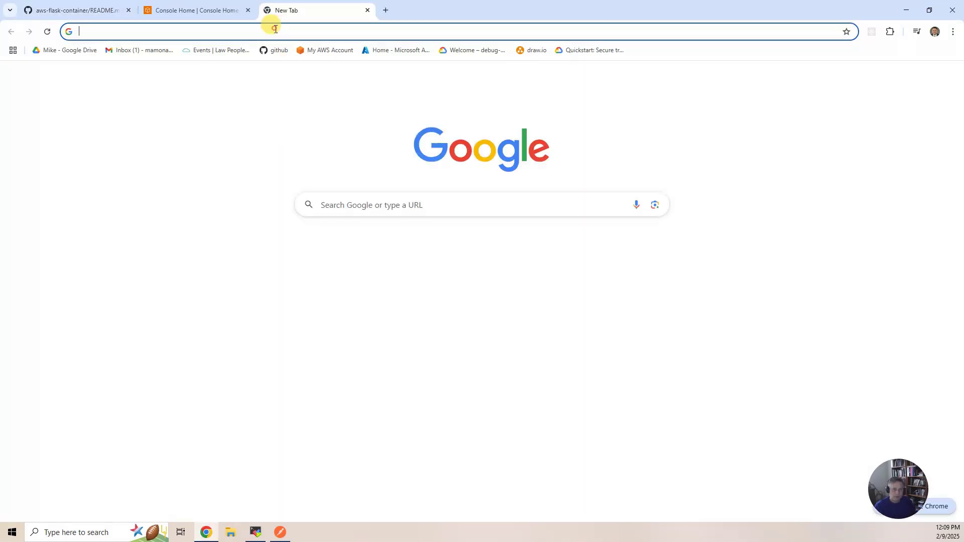
pyautogui.hotkey('ctrl', 'v')
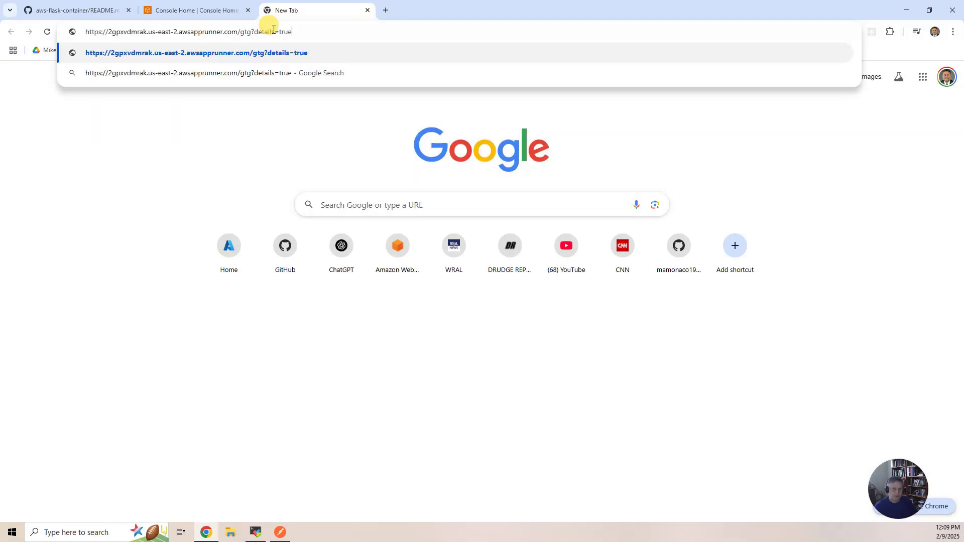
pyautogui.press('Return')
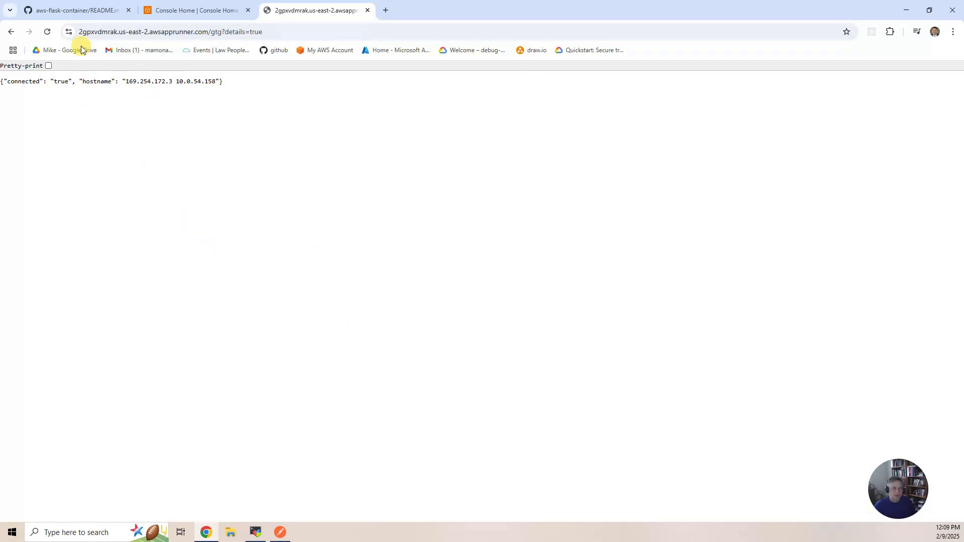
# Return to the README and look at the ECR instance under Tour of Build Output in the AWS Console.
pyautogui.click(77, 11)
pyautogui.scroll(-20, 558, 333)
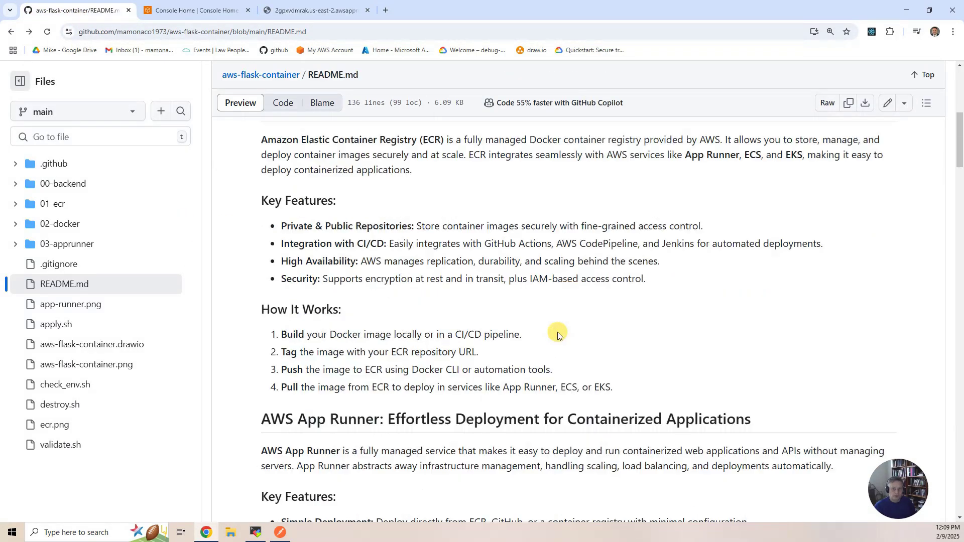
pyautogui.scroll(-20, 552, 331)
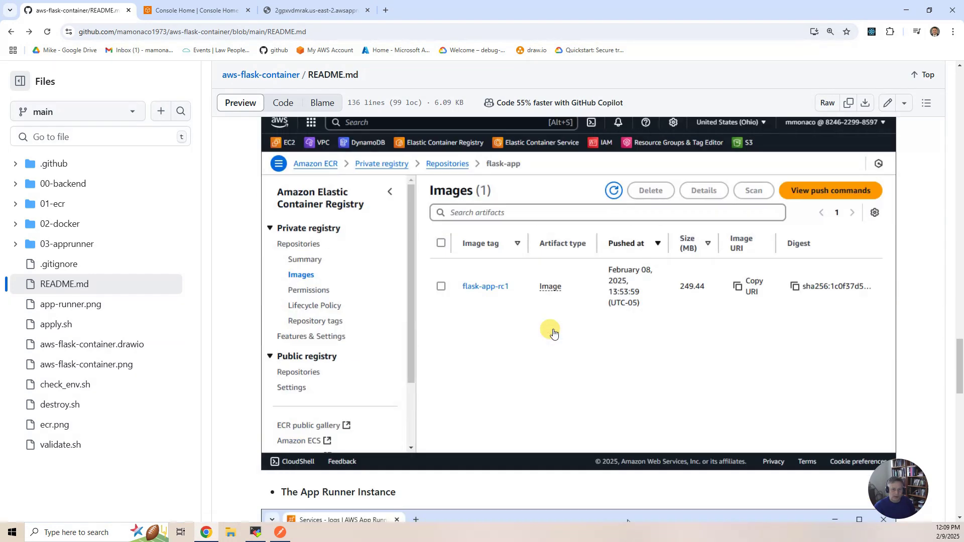
pyautogui.scroll(3, 553, 332)
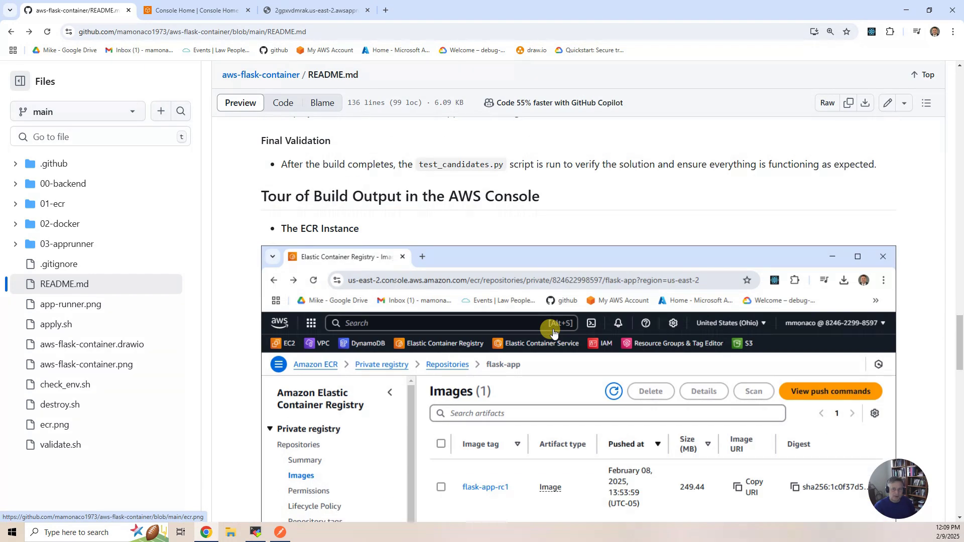
# Open Elastic Container Registry in the AWS console and examine the URI of the flask-app private repository.
pyautogui.click(192, 11)
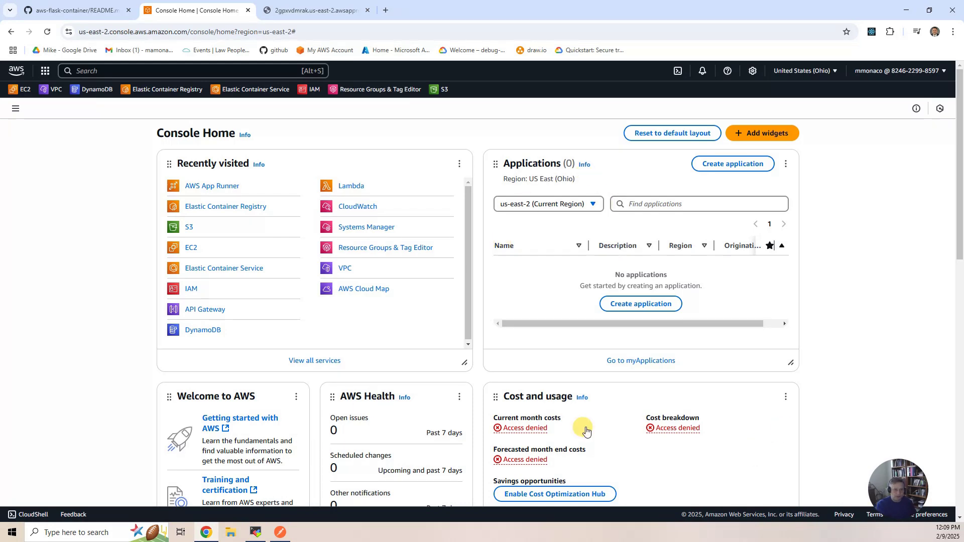
pyautogui.click(244, 206)
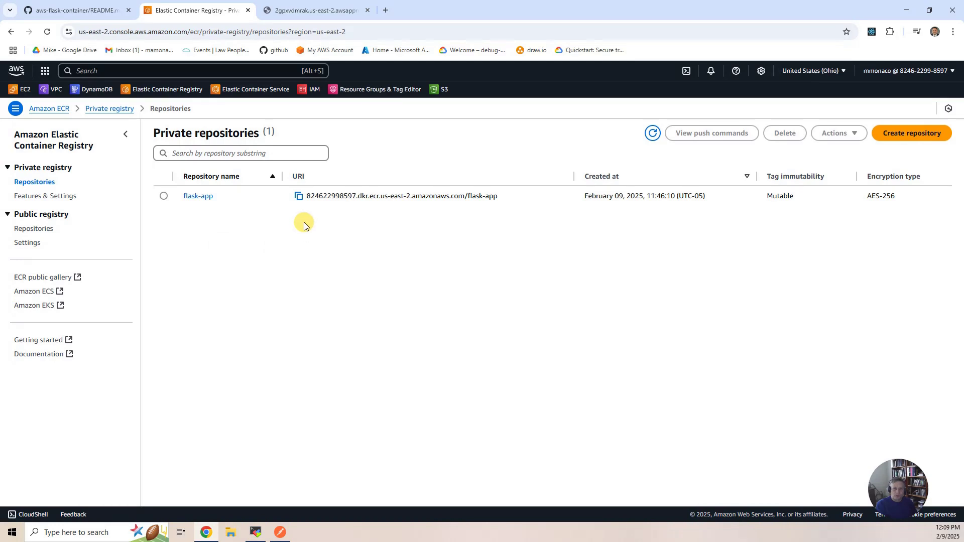
pyautogui.click(353, 197)
pyautogui.doubleClick(353, 197)
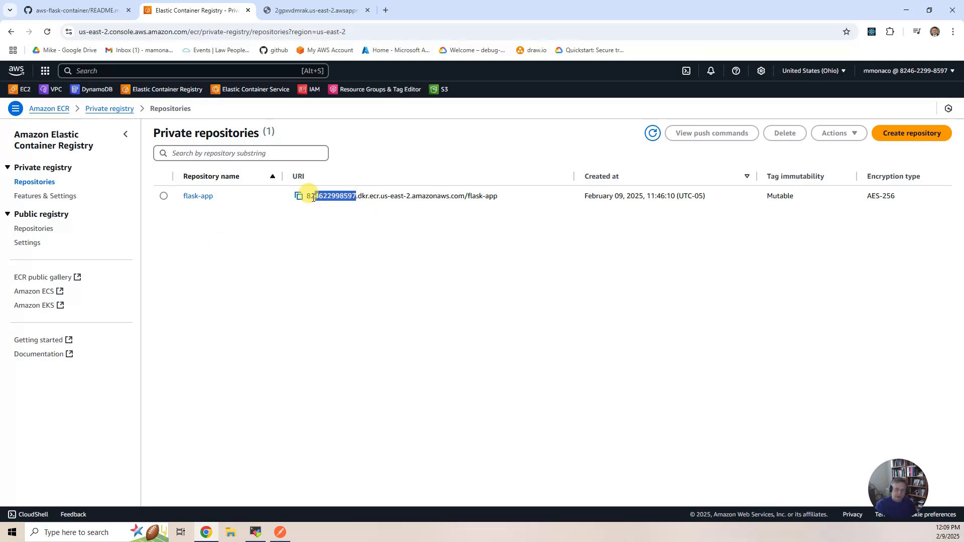
pyautogui.moveTo(463, 197); pyautogui.dragTo(333, 196)
pyautogui.click(444, 200)
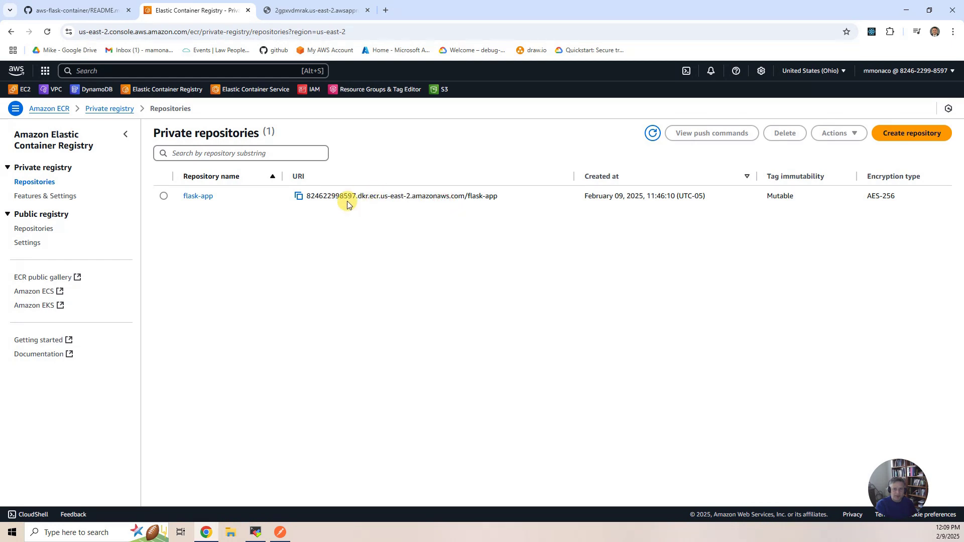
# Highlight the account portion of the flask-app URI, then open the repository's flask-app-rc1 image and review its details and vulnerability scan.
pyautogui.moveTo(356, 196); pyautogui.dragTo(327, 196)
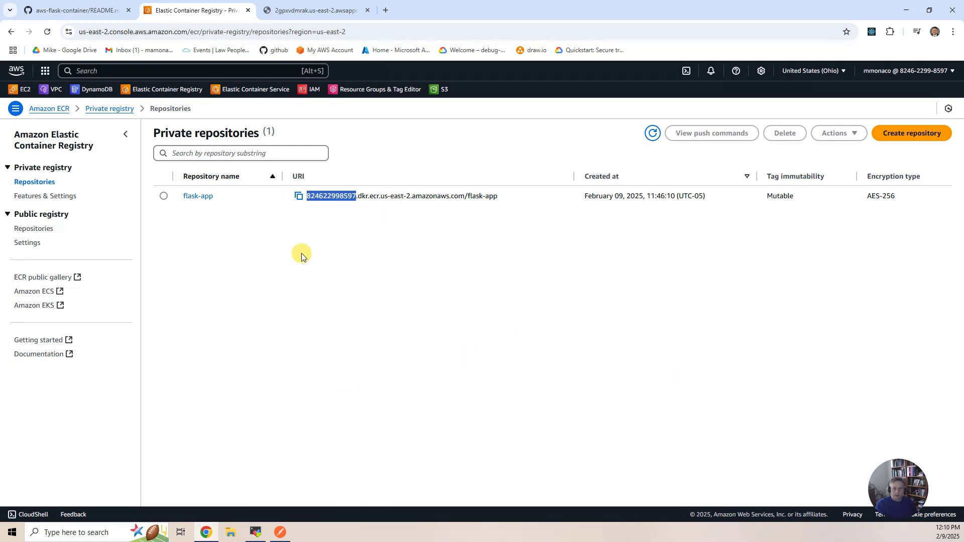
pyautogui.click(196, 200)
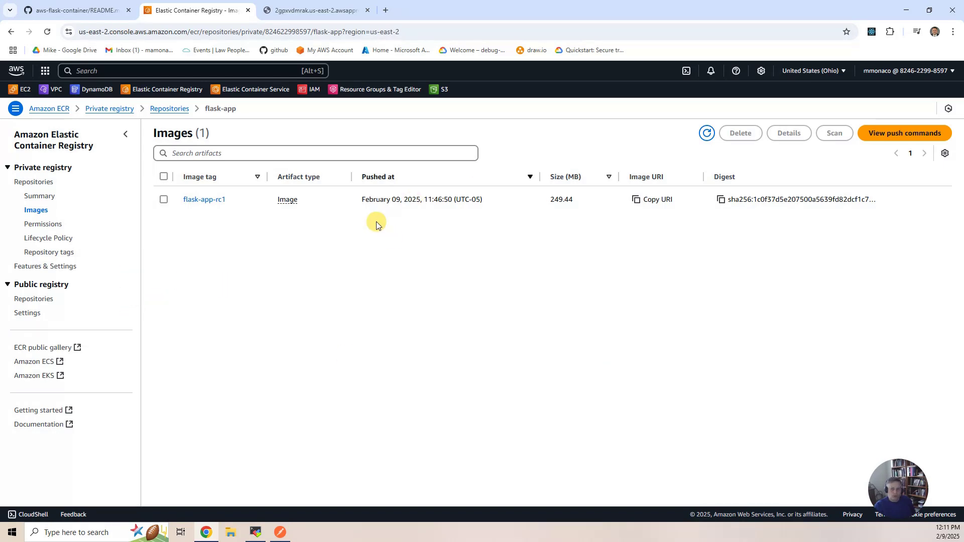
pyautogui.click(209, 200)
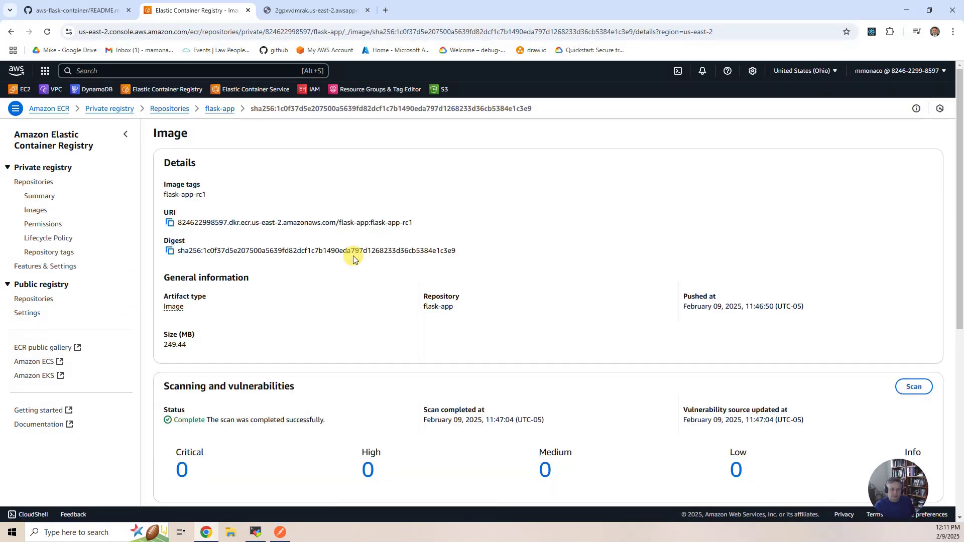
pyautogui.scroll(-2, 264, 322)
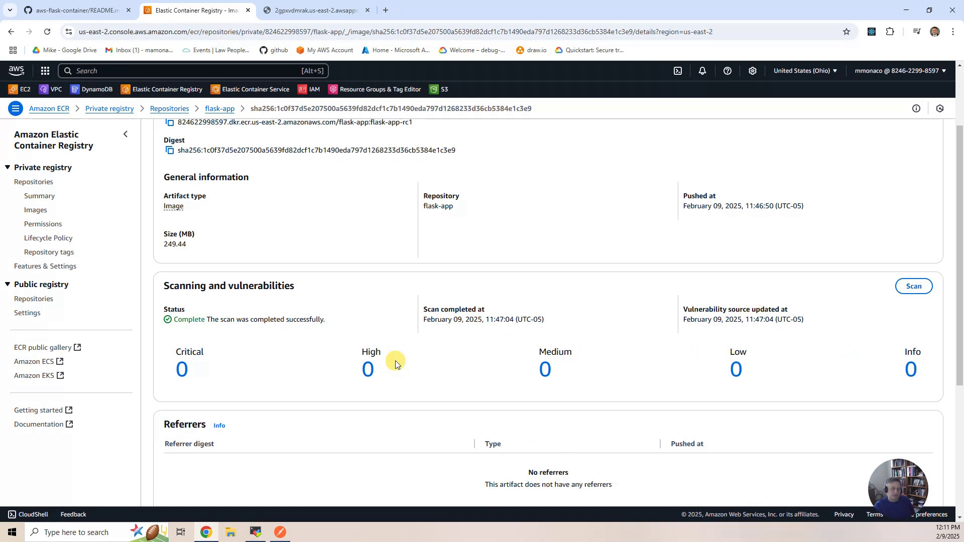
pyautogui.scroll(2, 395, 366)
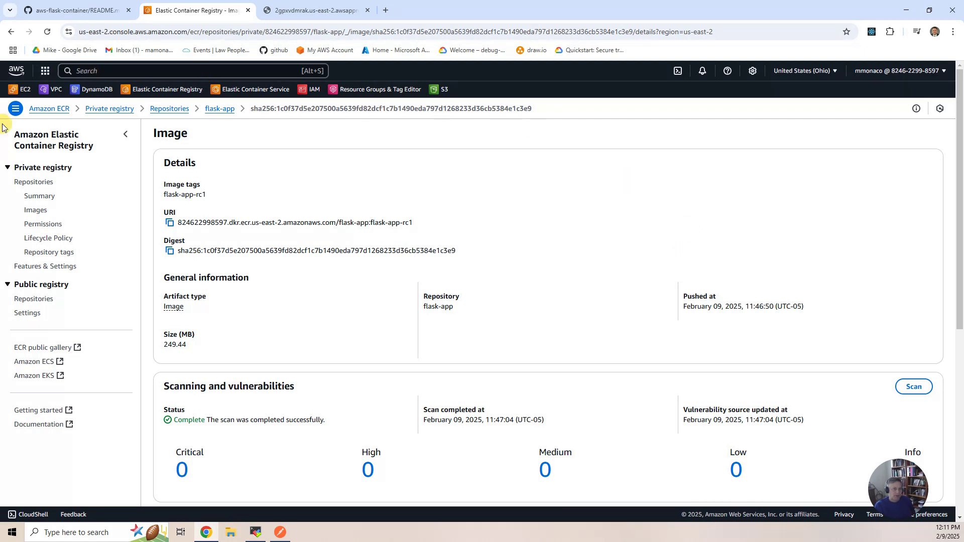
# Open AWS App Runner from the console home, widen the services list's Default domain column, and open the flask-app-runner service.
pyautogui.click(19, 74)
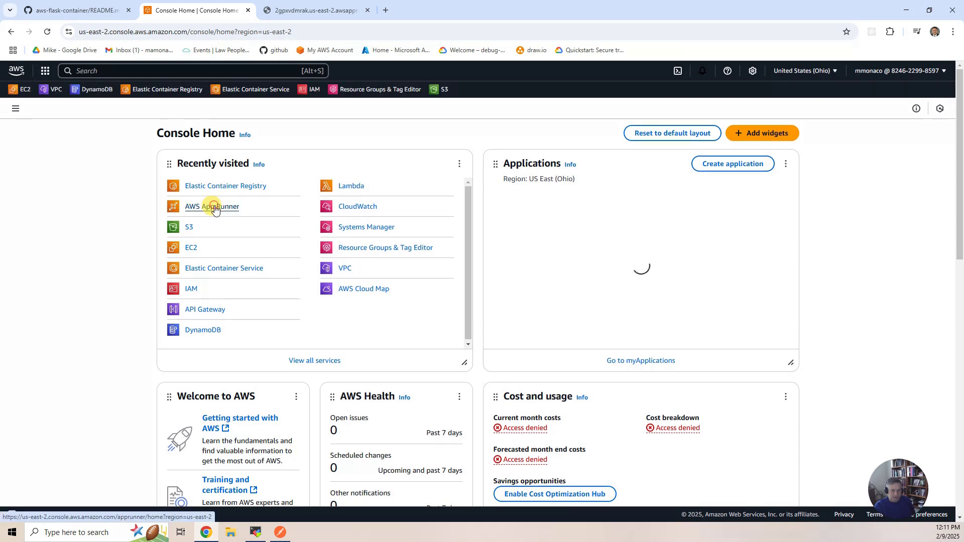
pyautogui.click(216, 206)
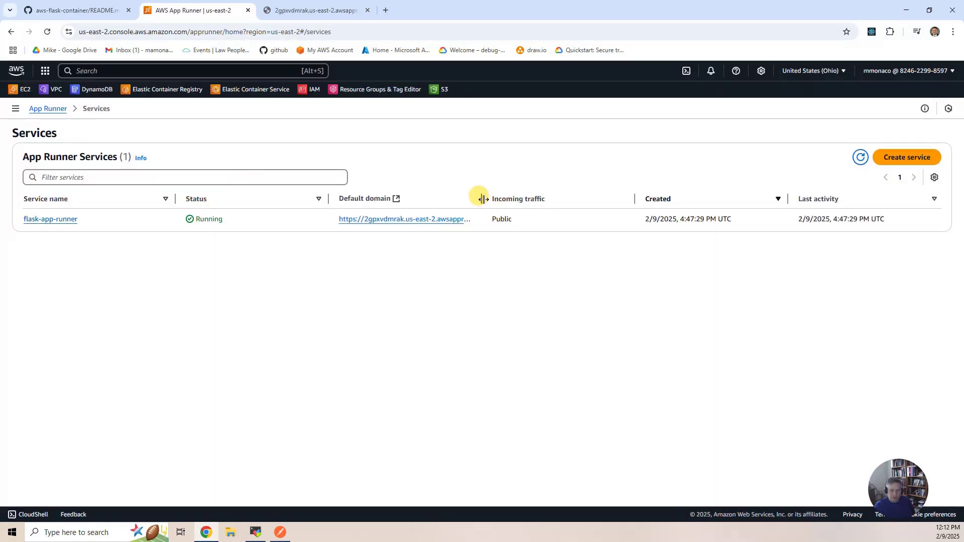
pyautogui.moveTo(483, 200); pyautogui.dragTo(566, 200)
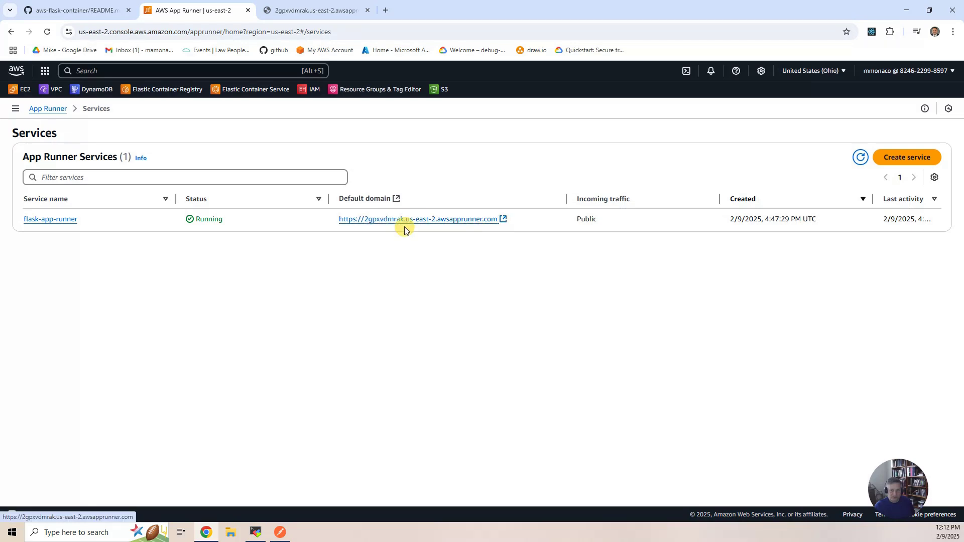
pyautogui.click(64, 223)
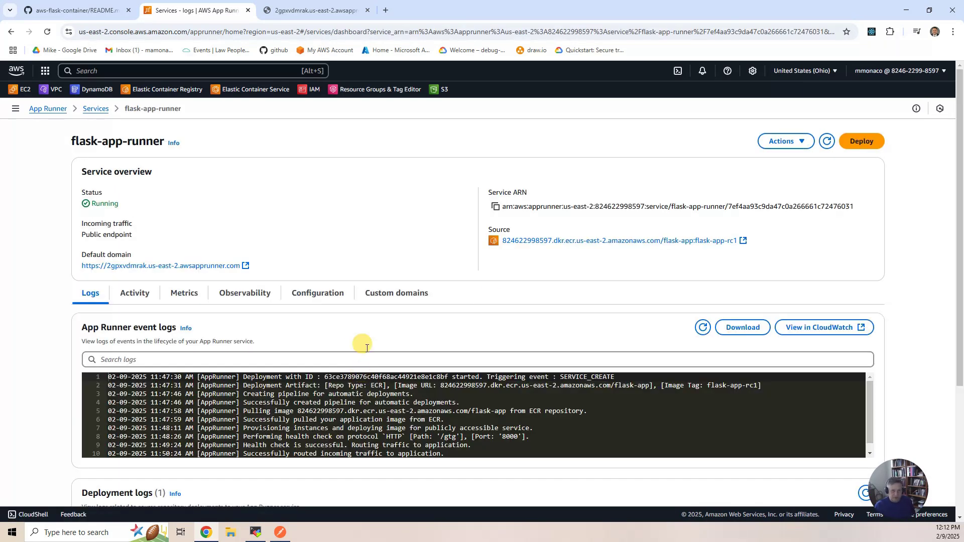
# Review the flask-app-runner service's event and deployment logs, and view its application logs.
pyautogui.scroll(-3, 304, 337)
pyautogui.scroll(-1, 304, 336)
pyautogui.scroll(3, 321, 354)
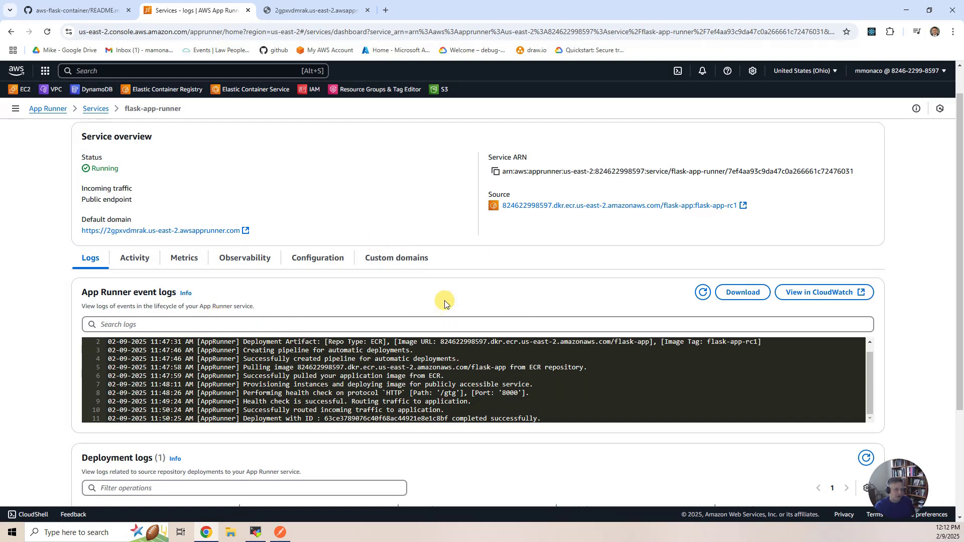
pyautogui.scroll(-2, 301, 331)
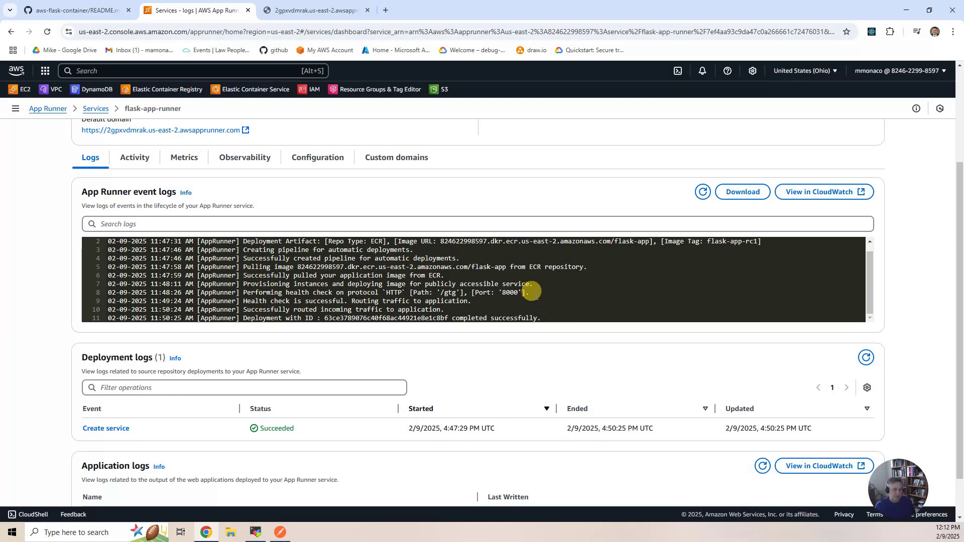
pyautogui.scroll(-1, 530, 297)
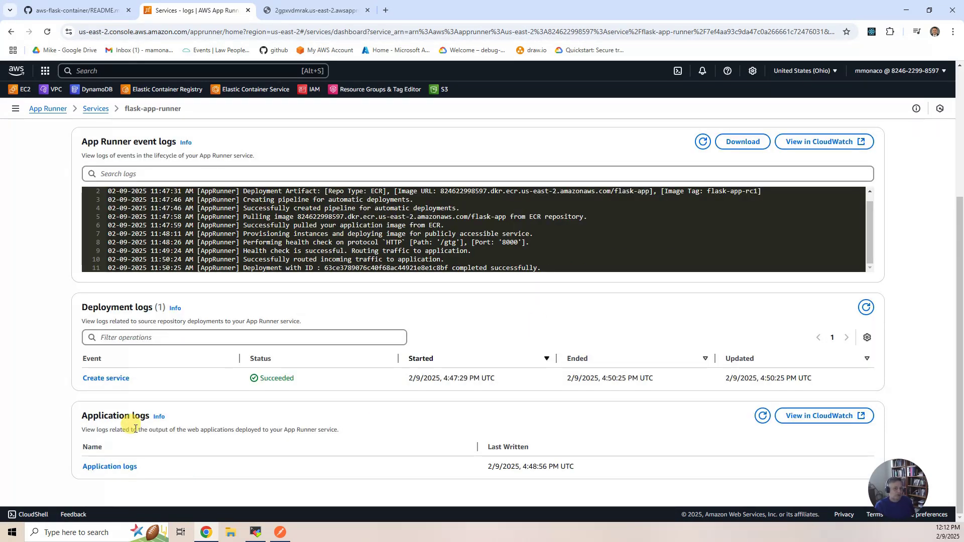
pyautogui.click(112, 468)
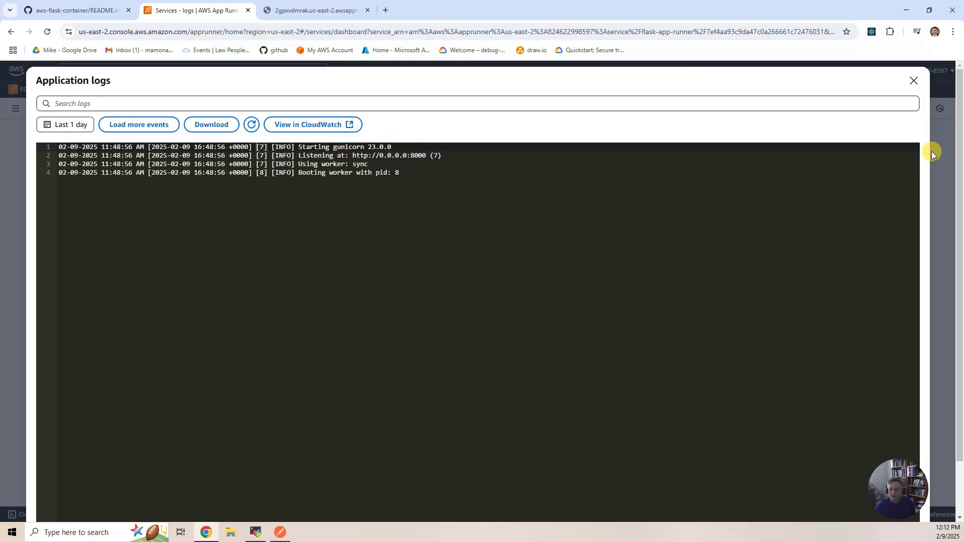
pyautogui.click(914, 82)
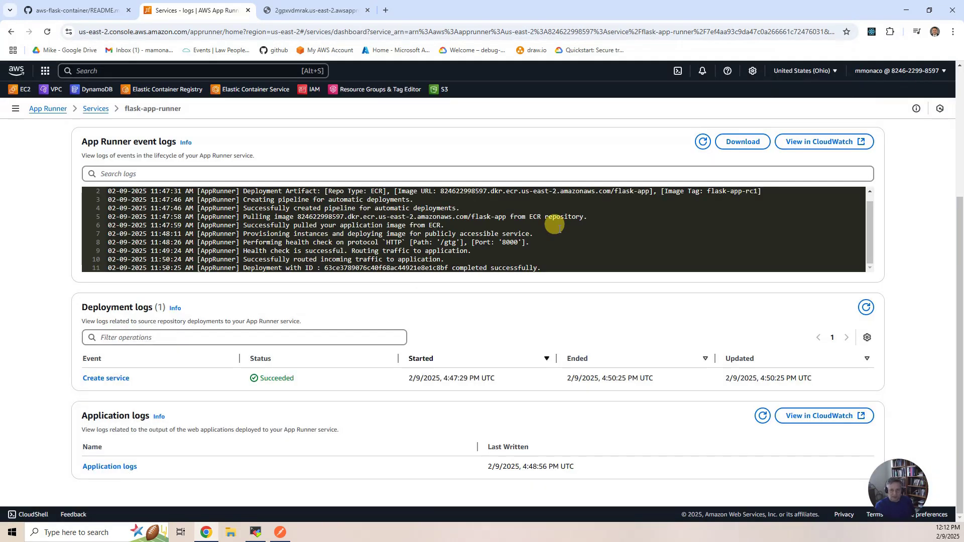
pyautogui.scroll(5, 437, 296)
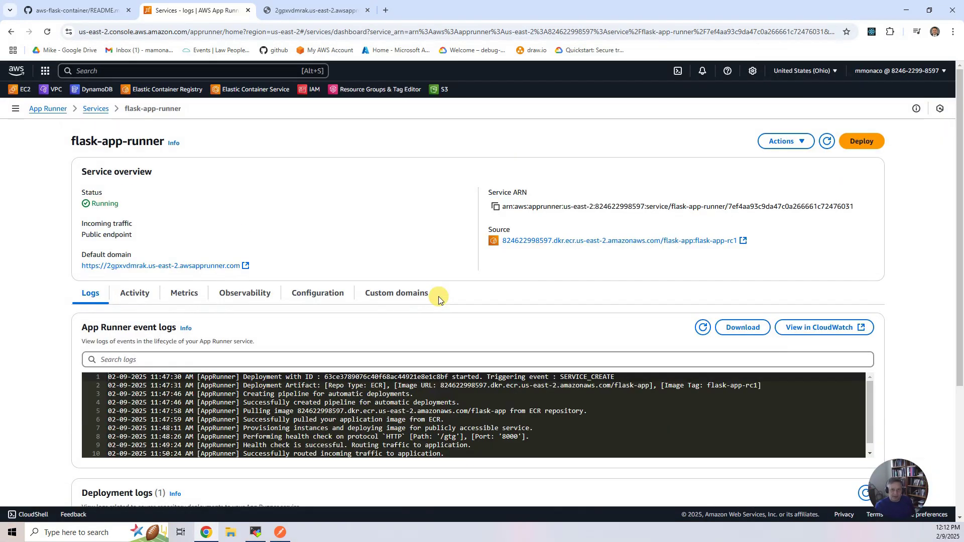
# Open the service's configuration and examine its container registry, container image URI and port.
pyautogui.click(324, 296)
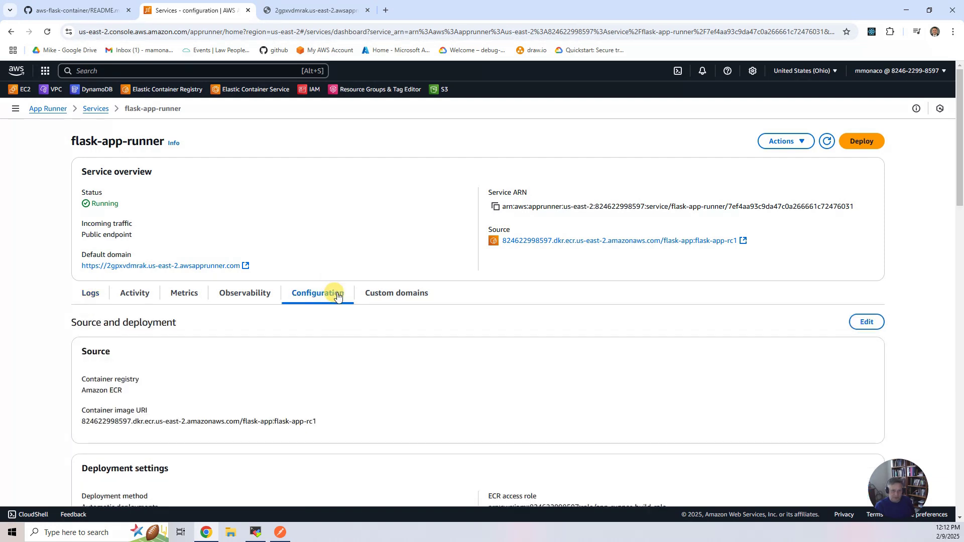
pyautogui.moveTo(318, 421); pyautogui.dragTo(73, 421)
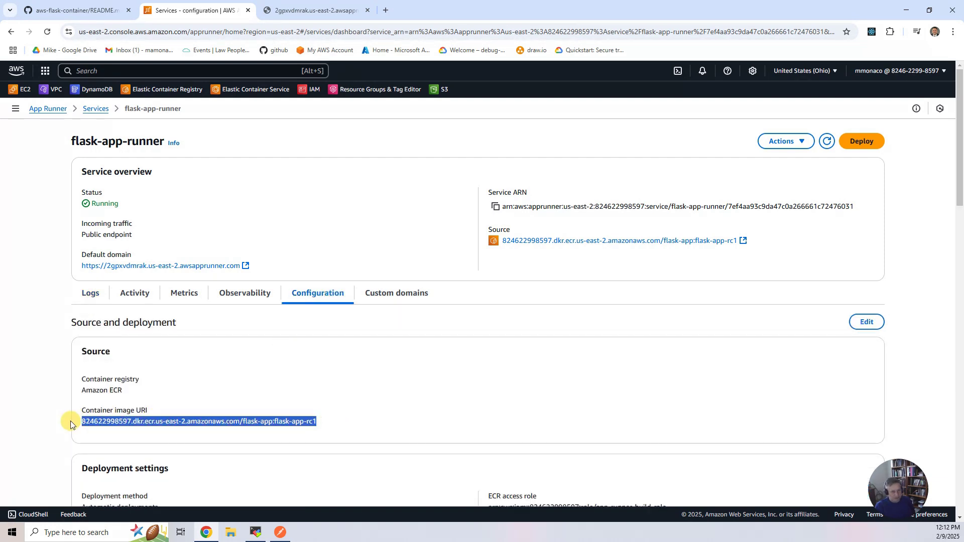
pyautogui.moveTo(137, 388); pyautogui.dragTo(79, 391)
pyautogui.scroll(-5, 286, 363)
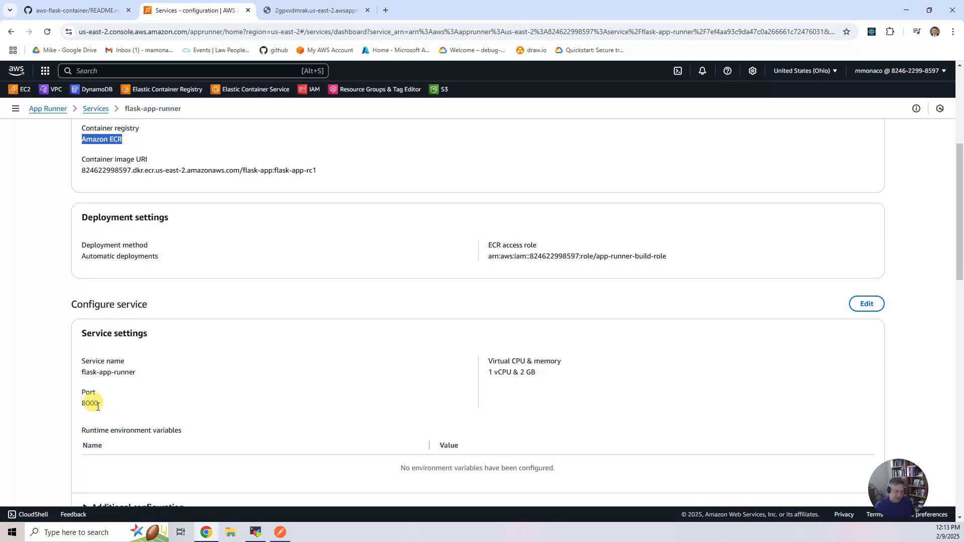
pyautogui.moveTo(95, 406)
pyautogui.mouseDown()
pyautogui.moveTo(70, 409)
pyautogui.moveTo(86, 402)
pyautogui.moveTo(78, 406)
pyautogui.mouseUp()
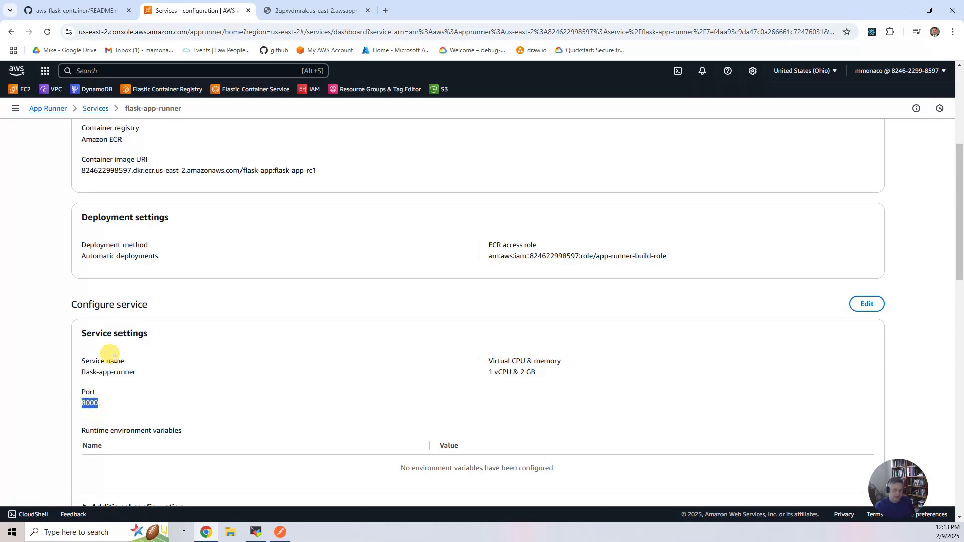
# Examine the service's auto scaling concurrency, health check, security, networking and observability settings, and return to the service overview.
pyautogui.scroll(-5, 770, 299)
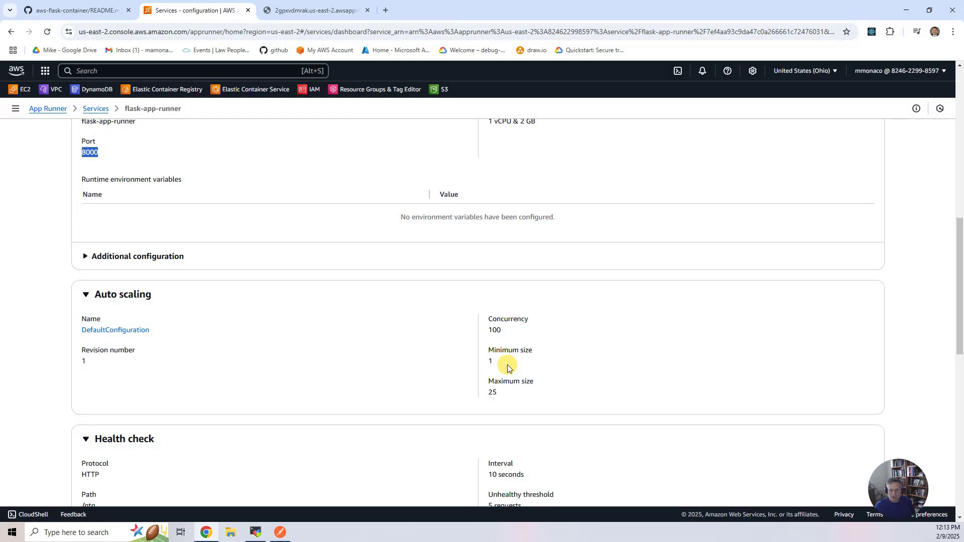
pyautogui.moveTo(508, 332); pyautogui.dragTo(481, 333)
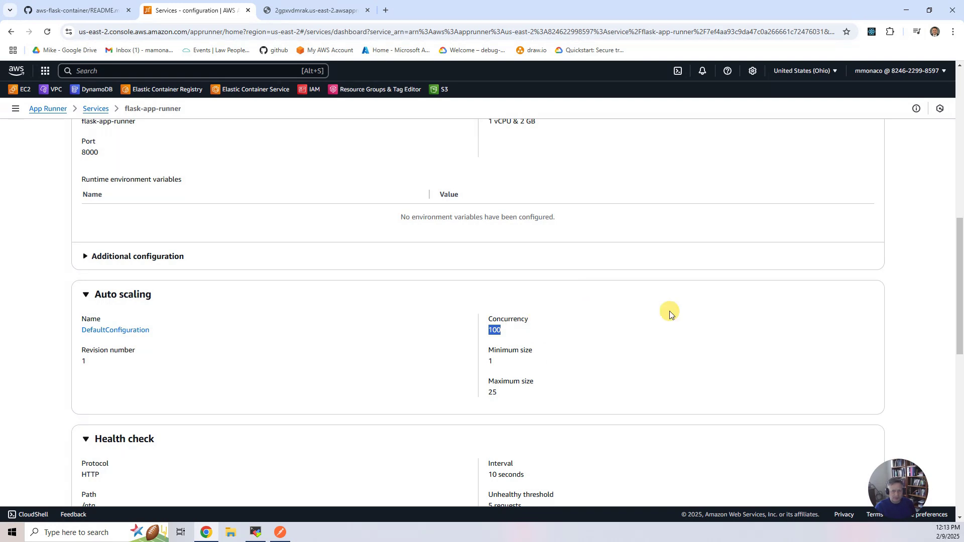
pyautogui.scroll(-3, 670, 314)
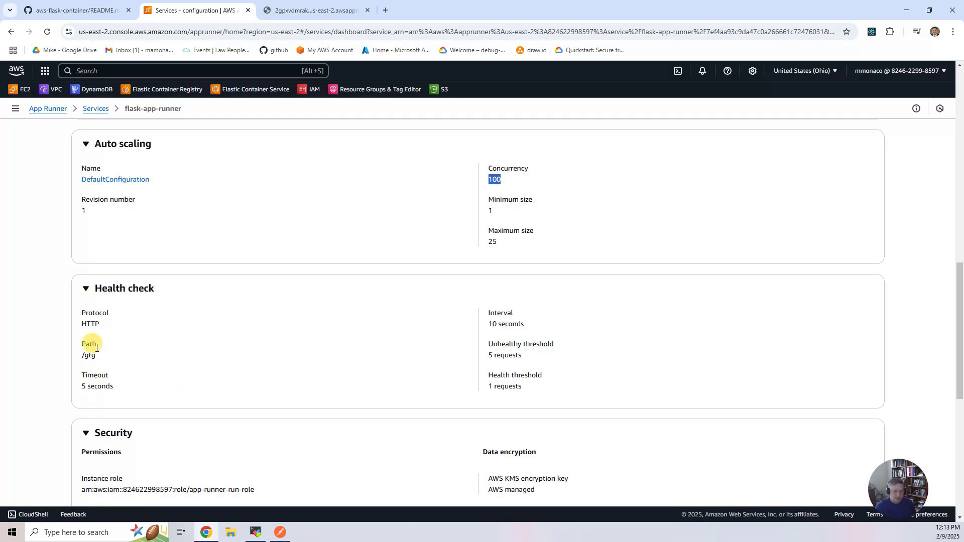
pyautogui.scroll(-2, 216, 392)
pyautogui.scroll(-2, 211, 397)
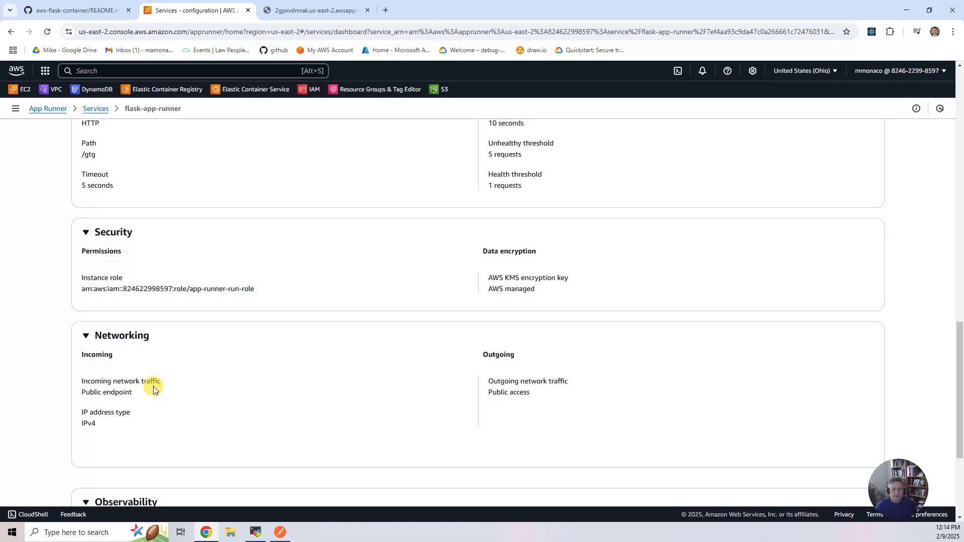
pyautogui.scroll(-3, 310, 394)
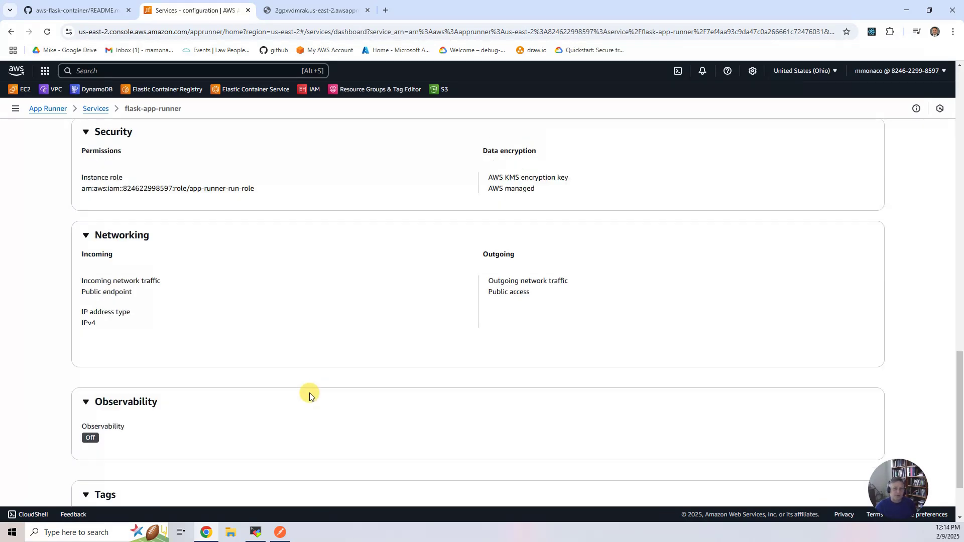
pyautogui.scroll(15, 307, 393)
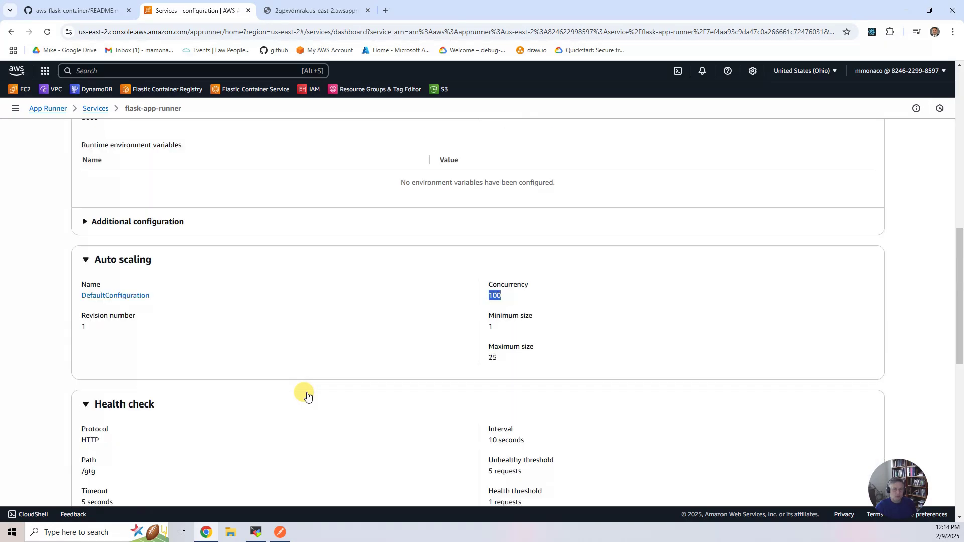
pyautogui.scroll(4, 300, 376)
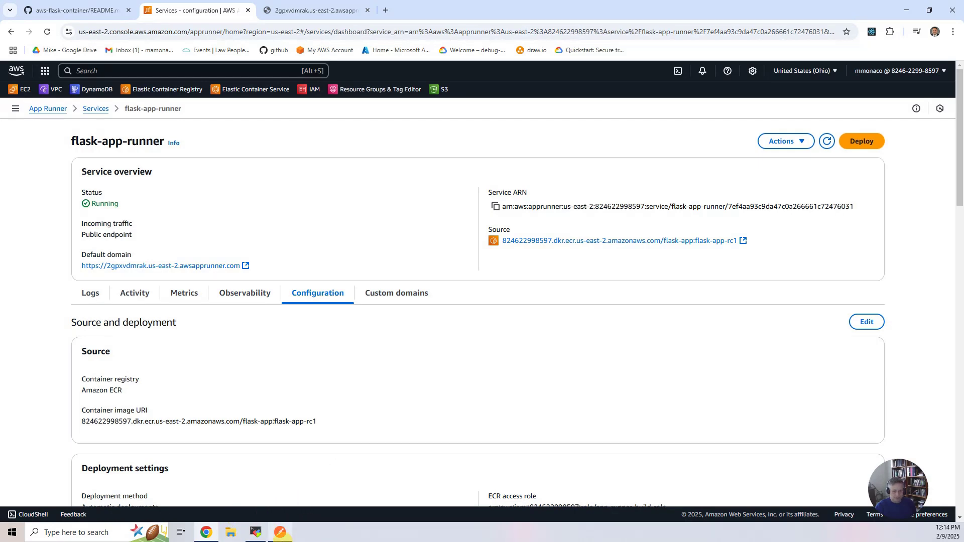
# Switch to MobaXterm, clear the terminal, and run ./validate.sh in the aws-flask-container directory.
pyautogui.click(254, 534)
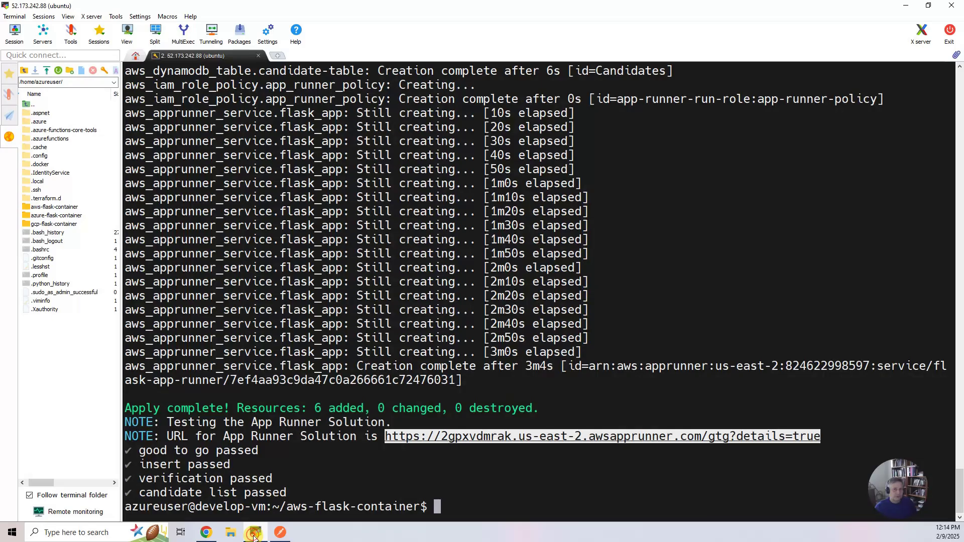
pyautogui.click(452, 485)
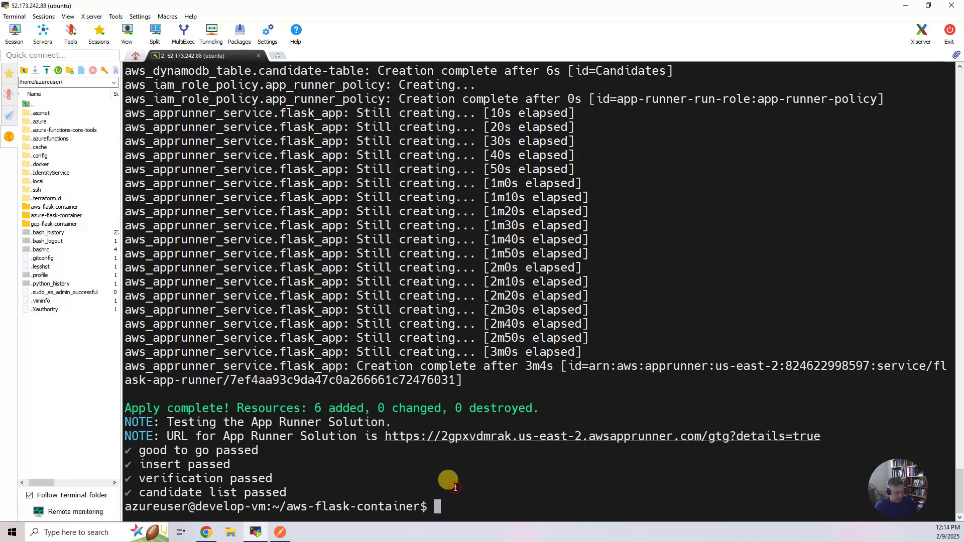
pyautogui.write('clear')
pyautogui.press('Return')
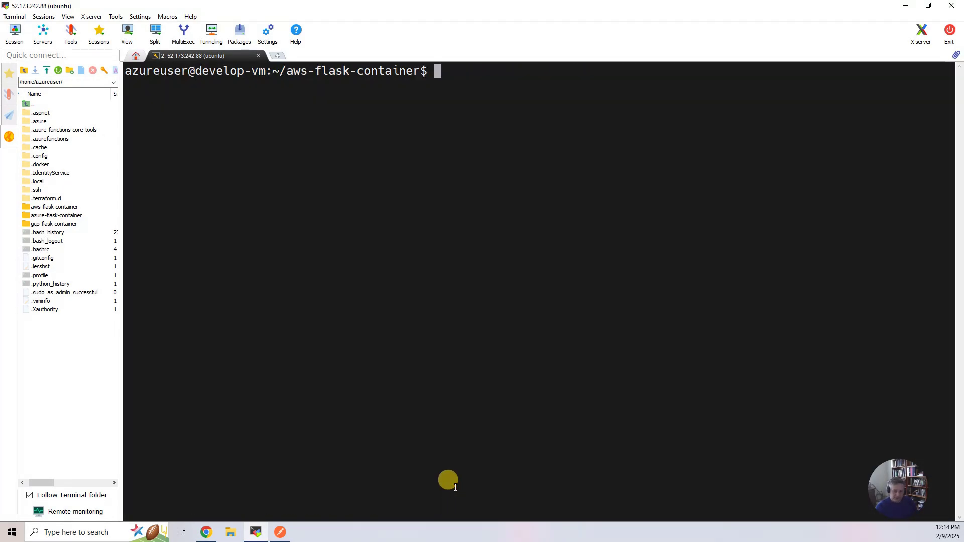
pyautogui.write('./validate.sh')
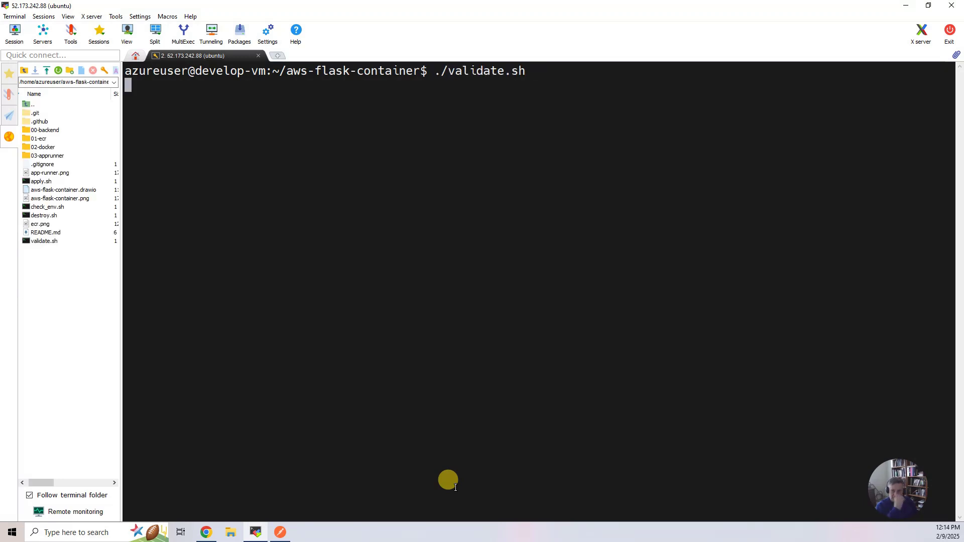
# Copy the App Runner solution URL from the validation output and enter it as the GET request URL in Postman.
pyautogui.moveTo(376, 99); pyautogui.dragTo(819, 102)
pyautogui.rightClick(819, 102)
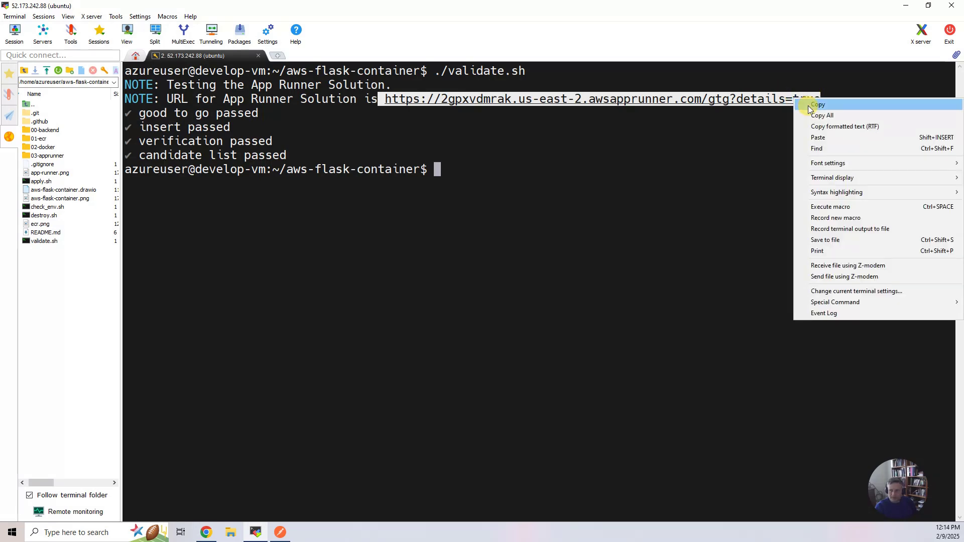
pyautogui.click(803, 98)
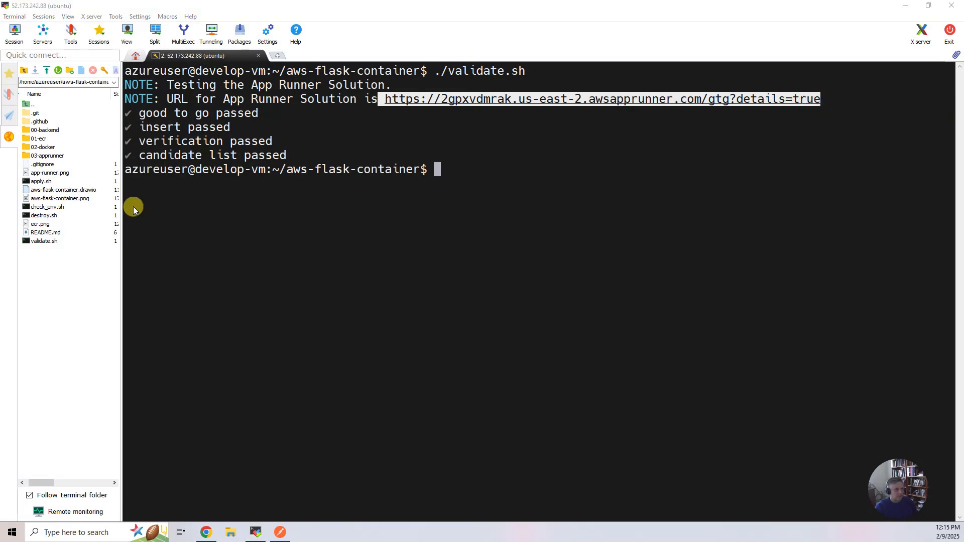
pyautogui.click(277, 539)
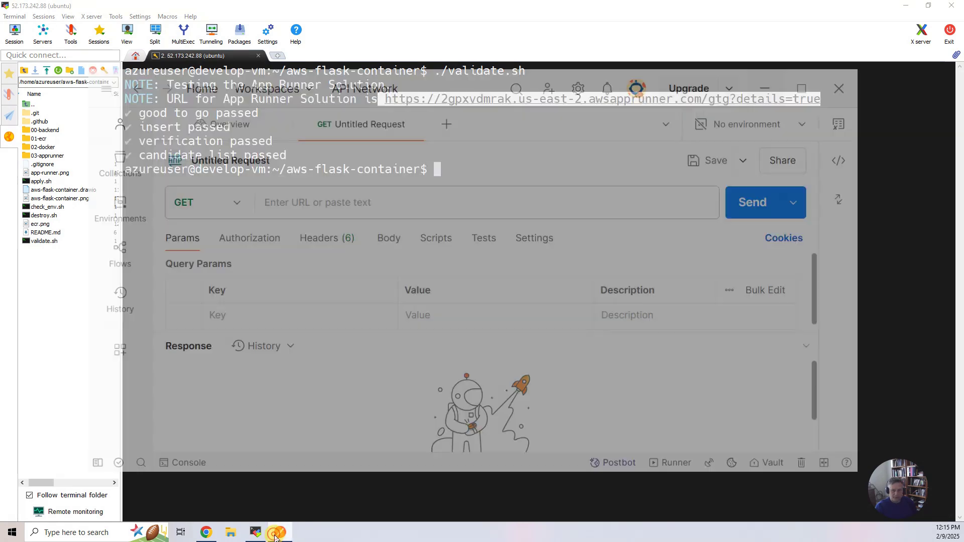
pyautogui.click(318, 177)
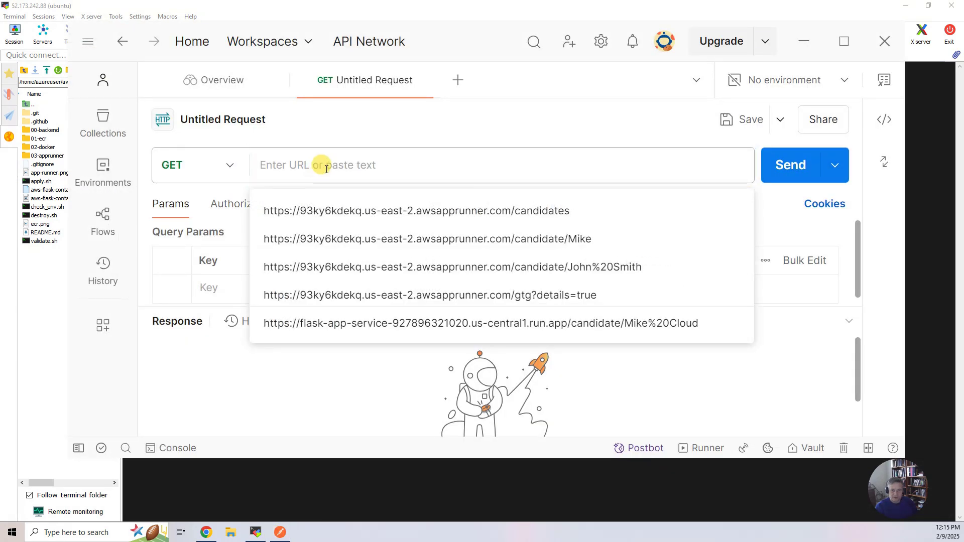
pyautogui.click(321, 164)
pyautogui.hotkey('ctrl', 'v')
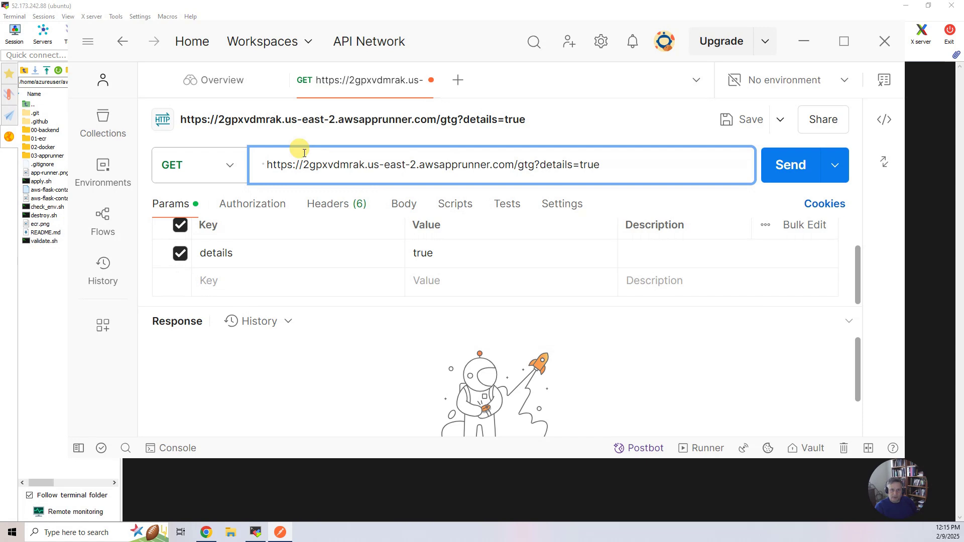
# Remove the leading space from the request URL and send the GET request to /gtg?details=true.
pyautogui.click(272, 164)
pyautogui.press('BackSpace')
pyautogui.click(788, 176)
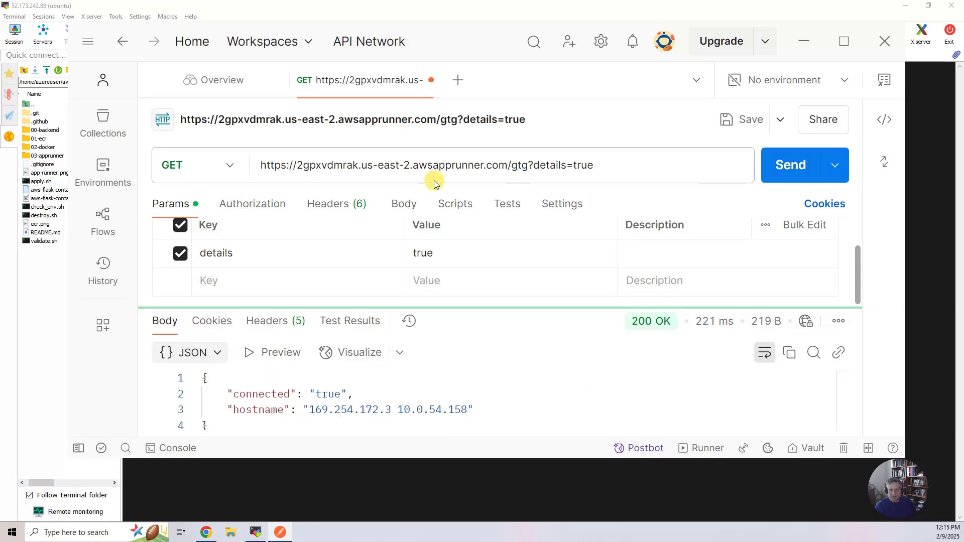
# Send a GET request to the /candidates endpoint, followed by one to /candidate/ with the listed candidate's full name.
pyautogui.moveTo(512, 166); pyautogui.dragTo(687, 166)
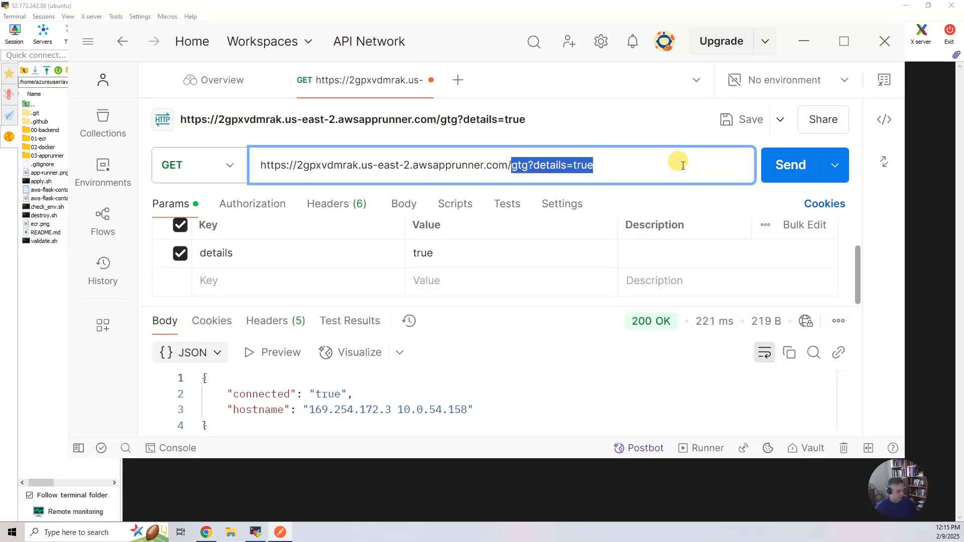
pyautogui.press('BackSpace')
pyautogui.write('cand')
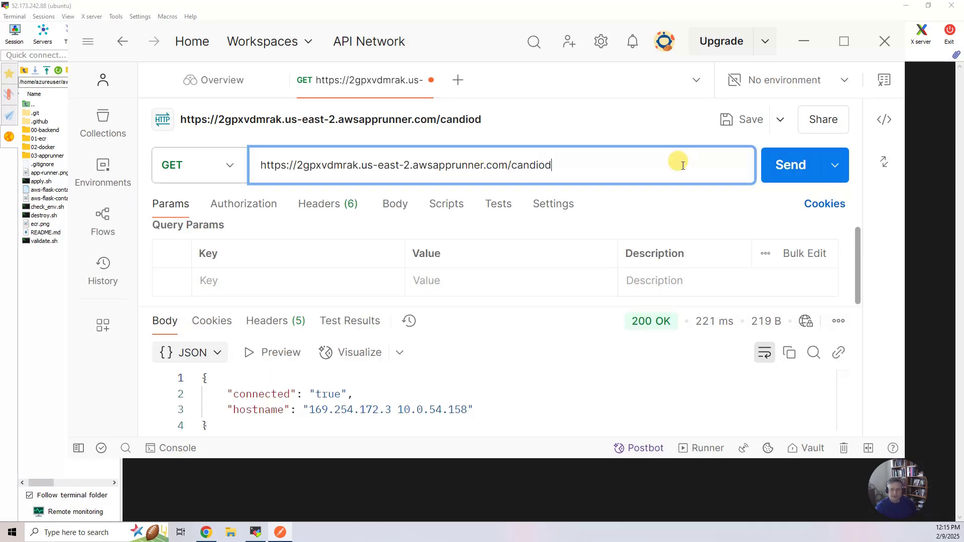
pyautogui.write('idates')
pyautogui.press('Return')
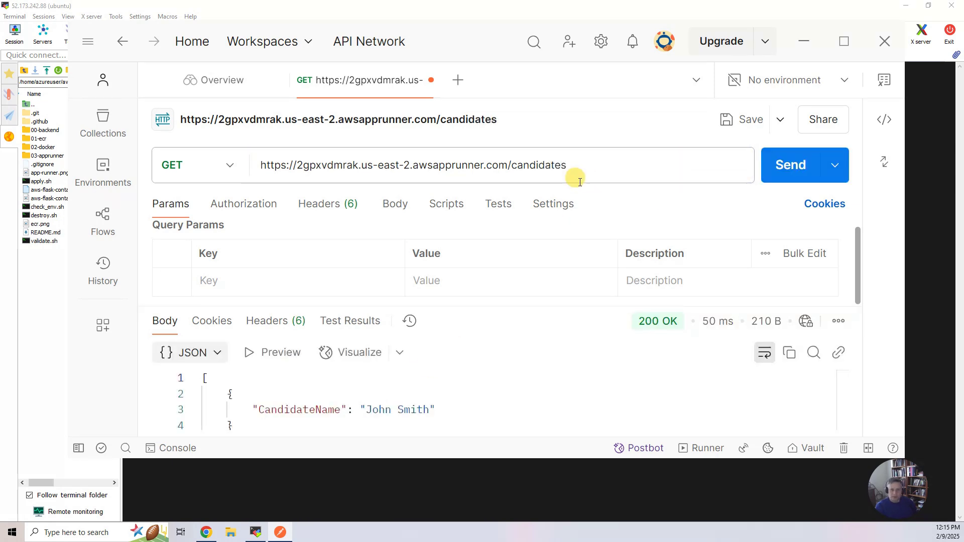
pyautogui.click(613, 155)
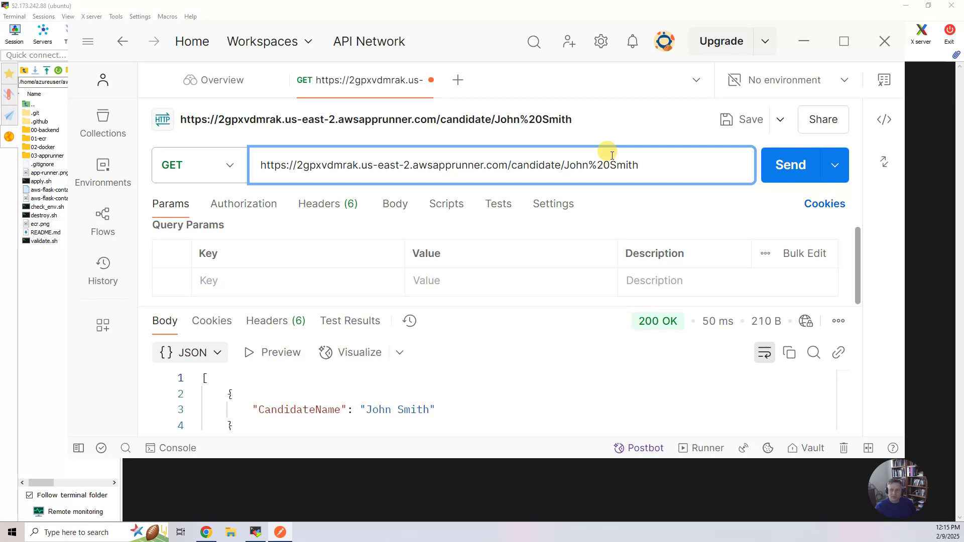
pyautogui.hotkey('ctrl', 'Return')
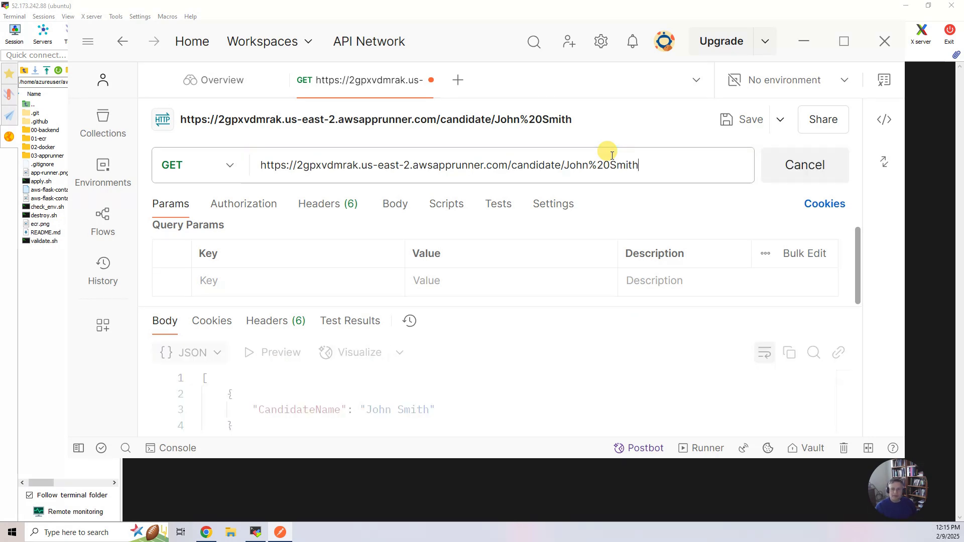
# Replace the name in the /candidate/ URL with a new candidate's first name and send it as a POST request.
pyautogui.moveTo(564, 165); pyautogui.dragTo(651, 166)
pyautogui.press('BackSpace')
pyautogui.write('Mike')
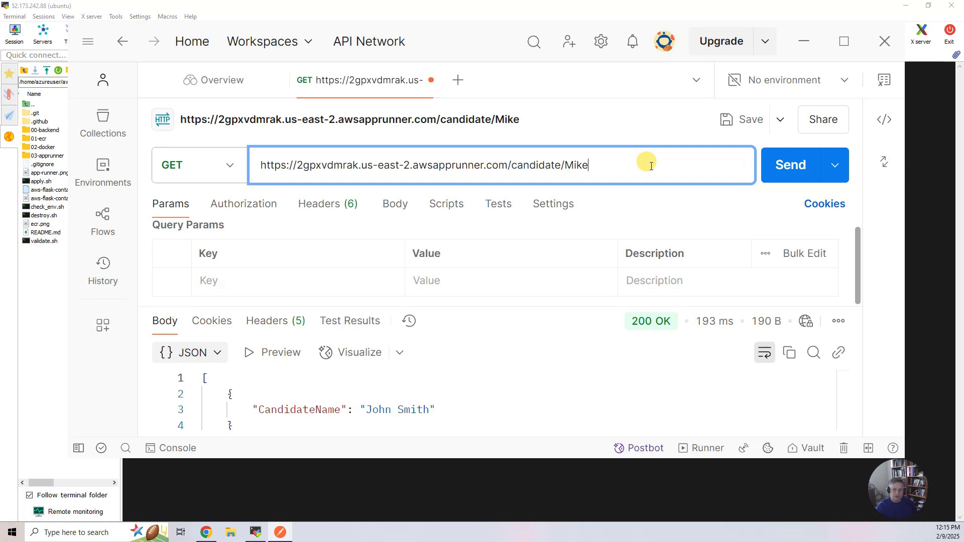
pyautogui.click(226, 165)
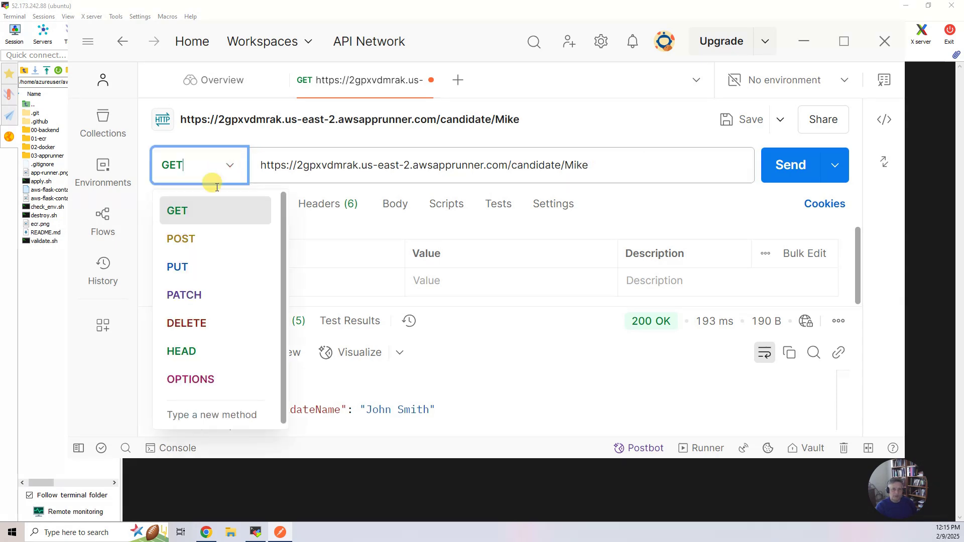
pyautogui.click(211, 235)
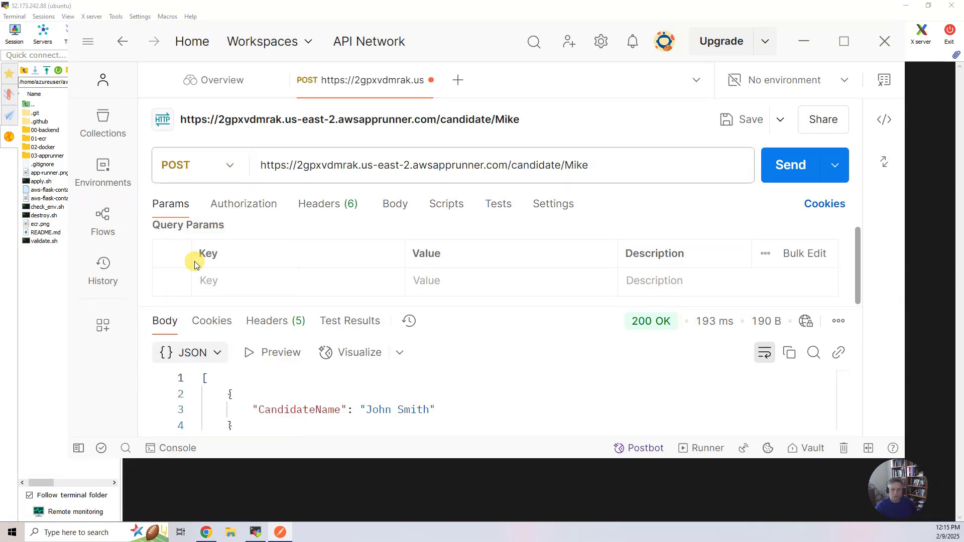
pyautogui.click(799, 166)
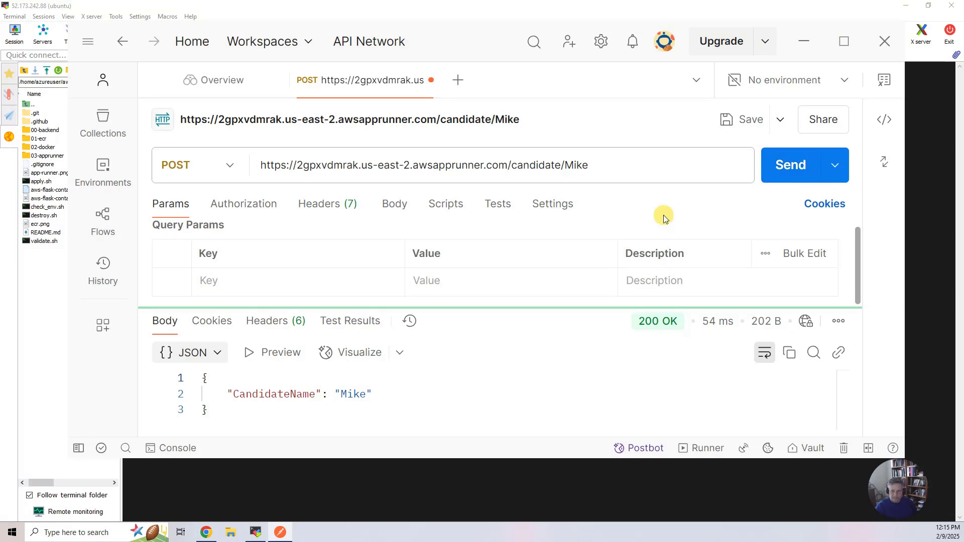
# Change the request back to GET on the /candidates endpoint and send it.
pyautogui.doubleClick(573, 165)
pyautogui.press('BackSpace')
pyautogui.press('BackSpace')
pyautogui.write('s')
pyautogui.click(204, 166)
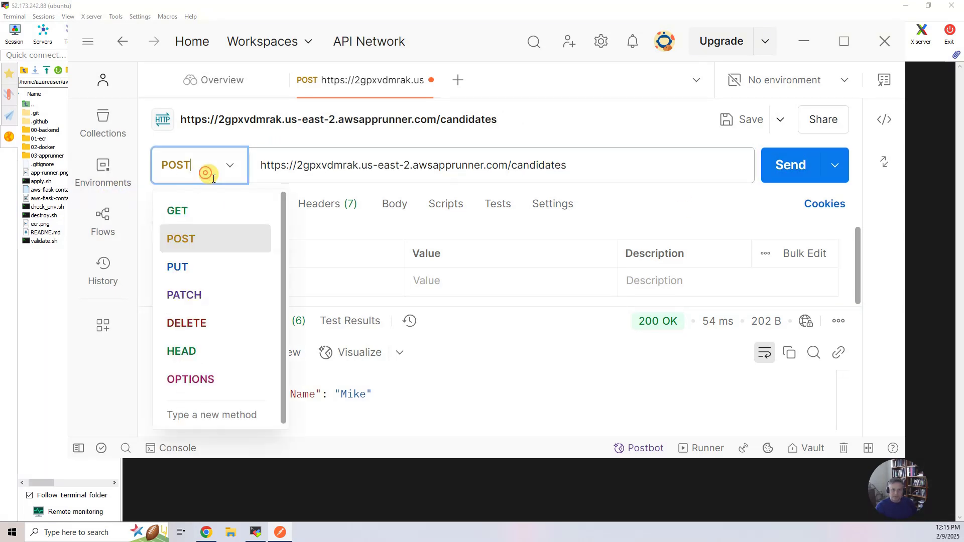
pyautogui.click(208, 211)
pyautogui.click(772, 166)
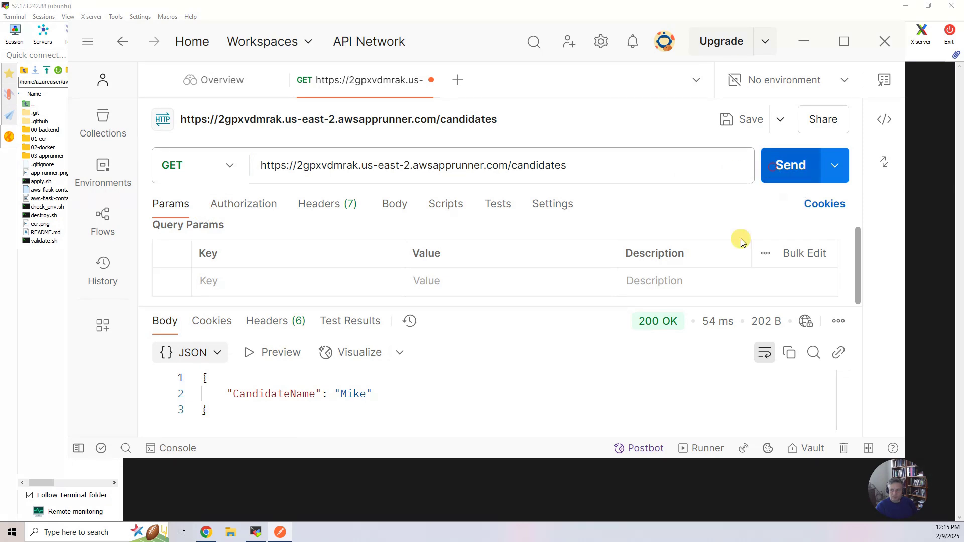
# Minimize the MobaXterm window, maximize Postman, and examine the candidate list in the response body.
pyautogui.click(578, 460)
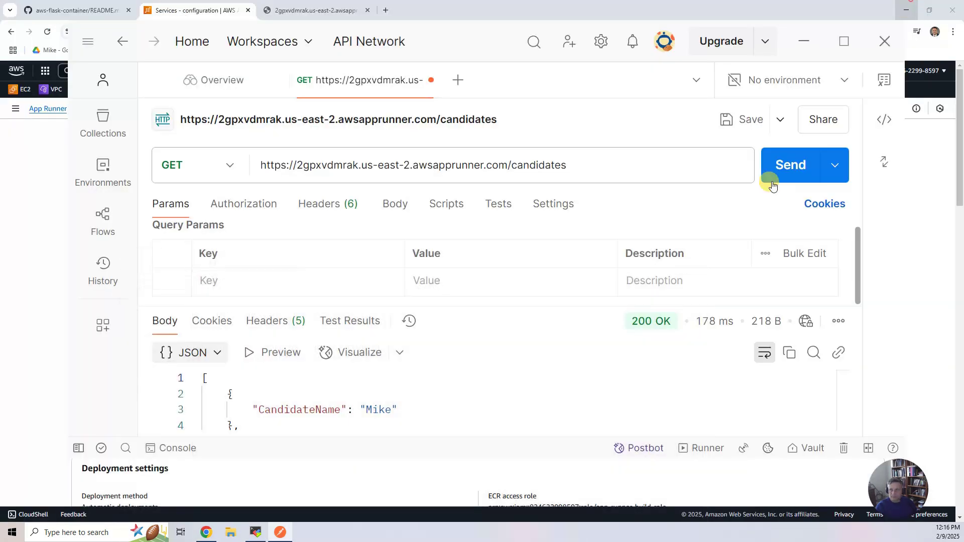
pyautogui.click(906, 5)
pyautogui.scroll(-1, 763, 379)
pyautogui.scroll(1, 703, 401)
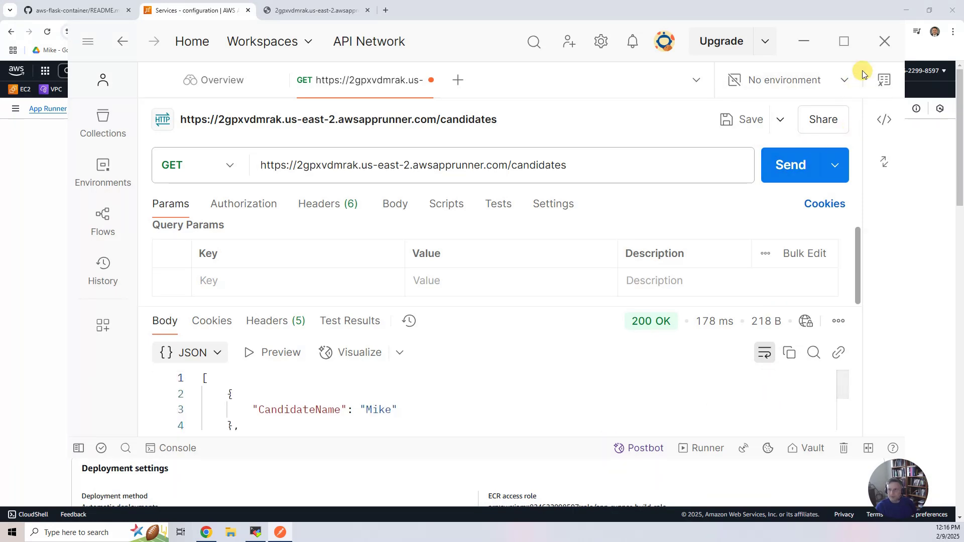
pyautogui.click(846, 41)
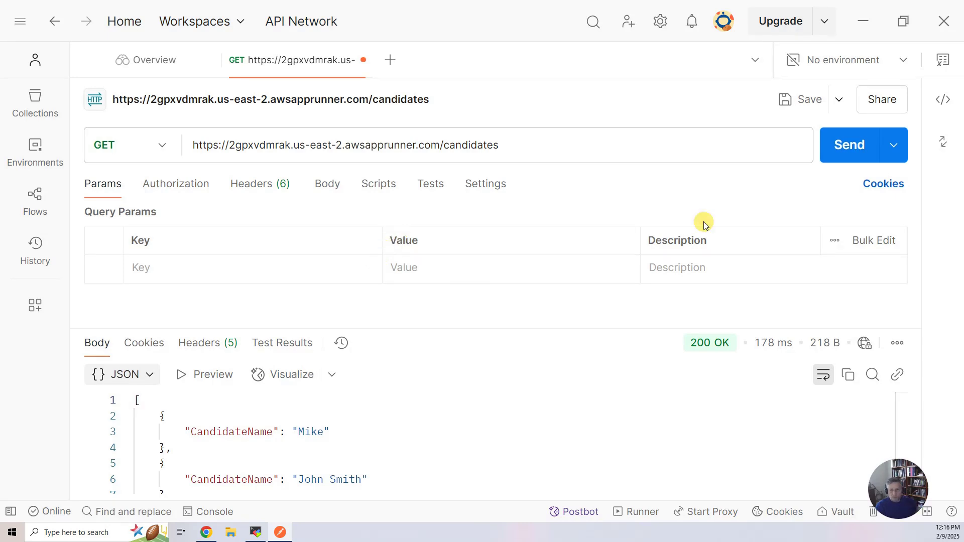
# Minimize Postman, shrink the MobaXterm window, and close the AWS App Runner and endpoint pages in the browser, keeping the GitHub README.
pyautogui.click(864, 23)
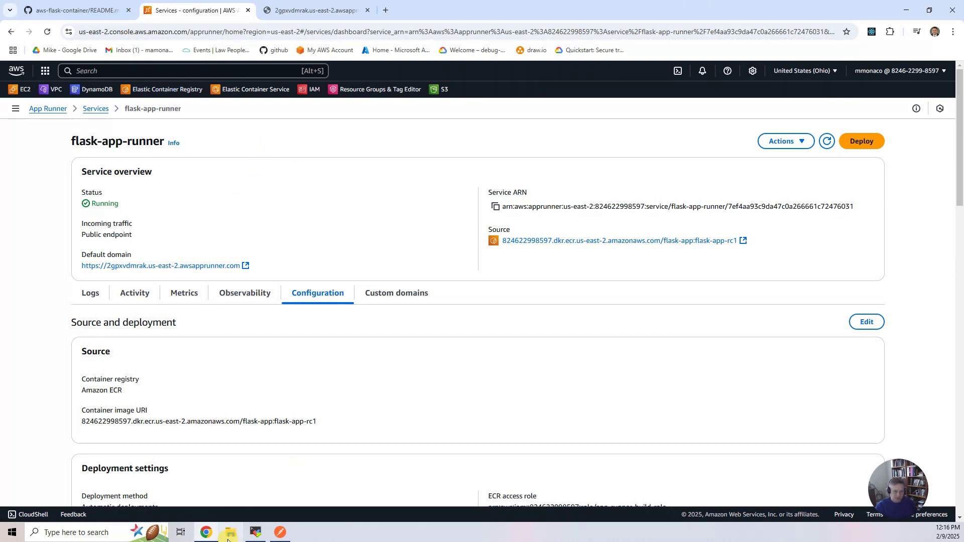
pyautogui.click(255, 533)
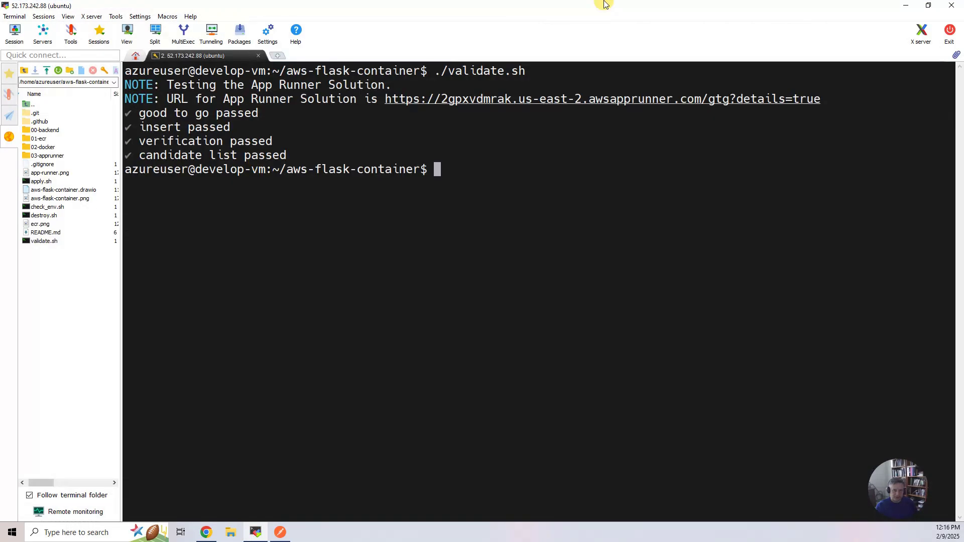
pyautogui.moveTo(643, 7); pyautogui.dragTo(391, 152)
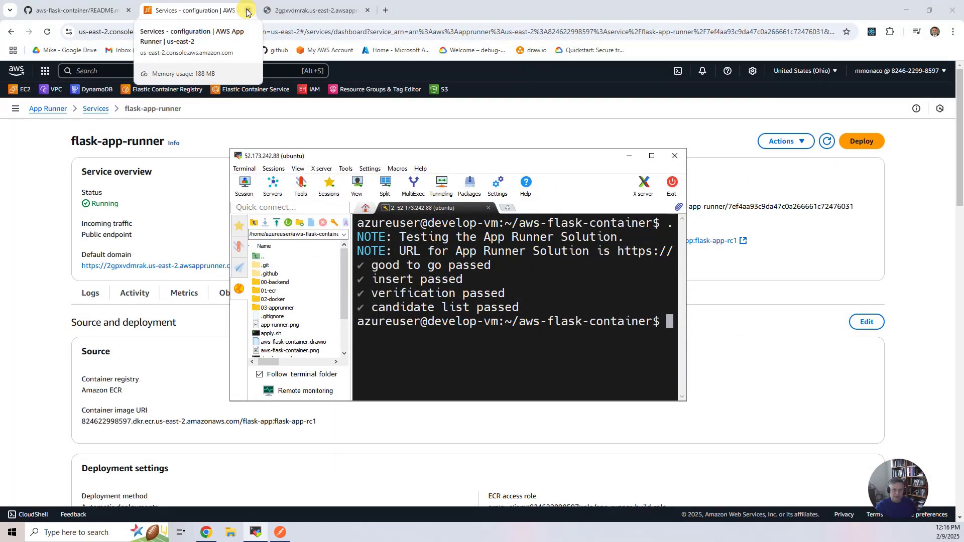
pyautogui.click(247, 10)
pyautogui.click(246, 10)
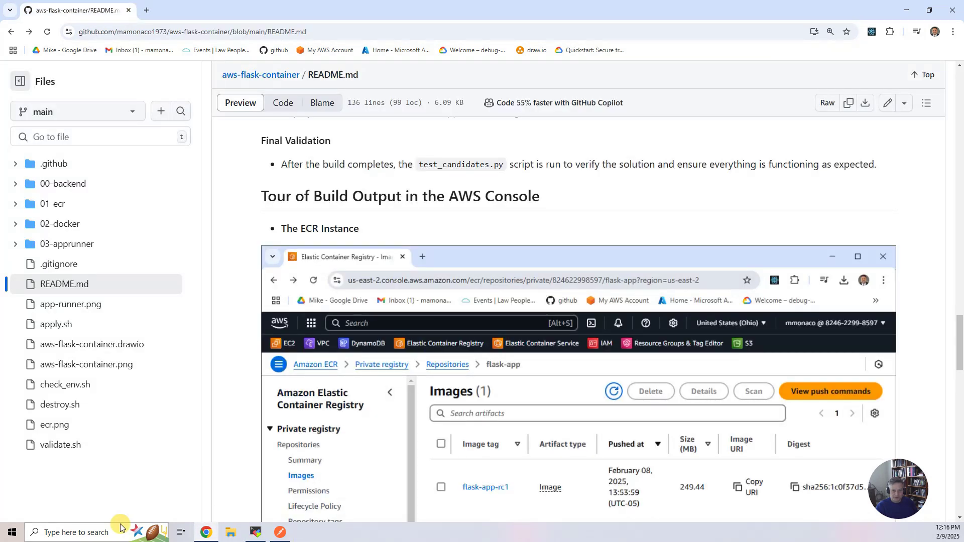
# Switch to MobaXterm, maximize its window, and run ./destroy.sh in the aws-flask-container directory.
pyautogui.click(256, 533)
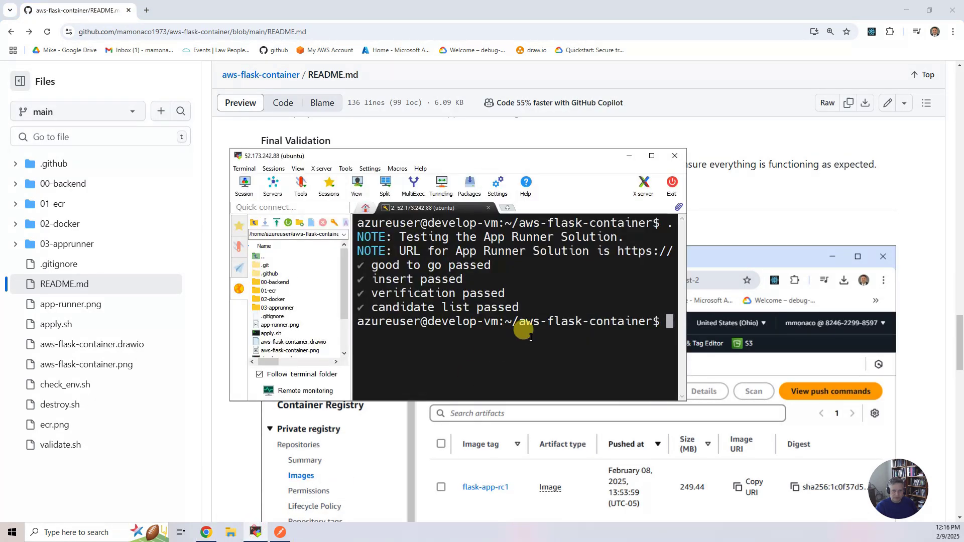
pyautogui.click(652, 156)
pyautogui.write('./des')
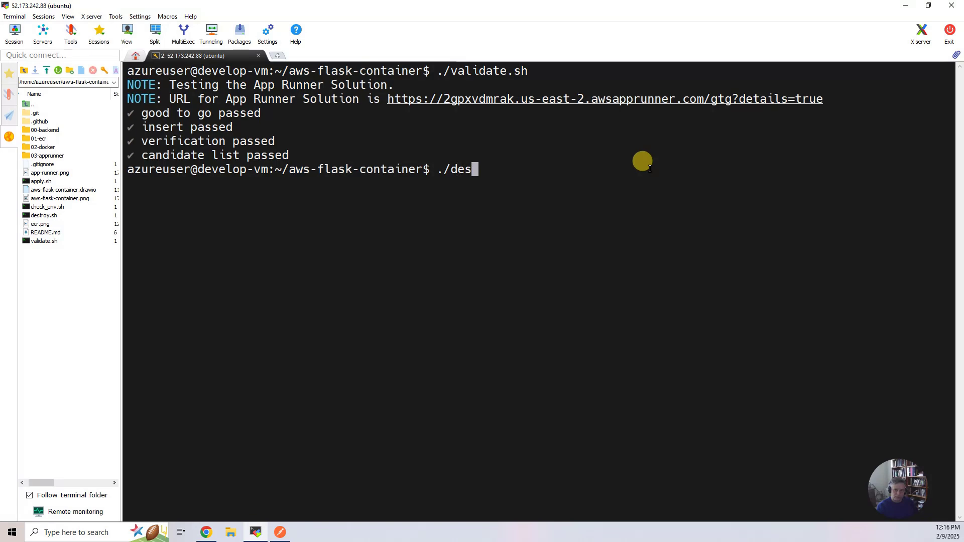
pyautogui.write('troy.sh')
pyautogui.press('Return')
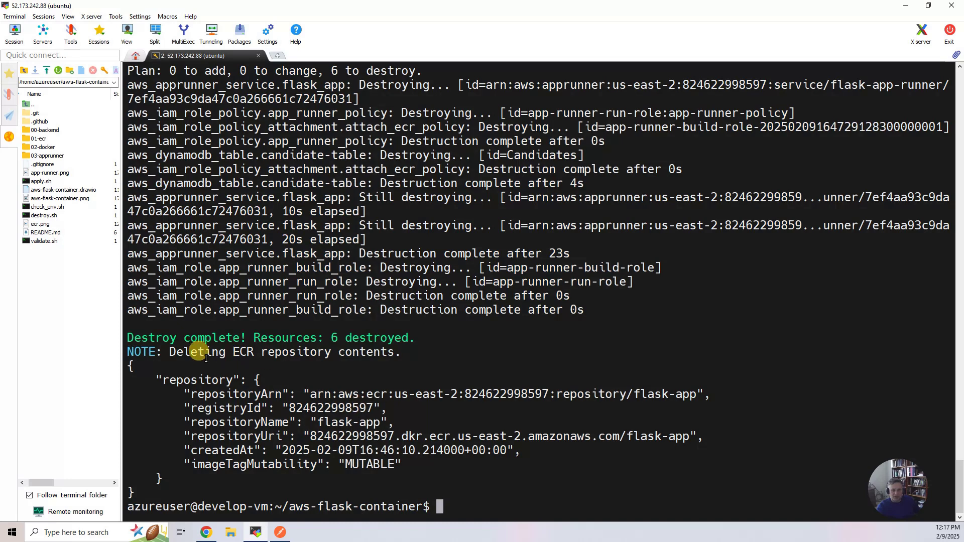
# Examine the ECR repository deletion output, and open destroy.sh in the GitHub repository to inspect the matching aws ecr delete-repository lines.
pyautogui.moveTo(128, 351); pyautogui.dragTo(159, 490)
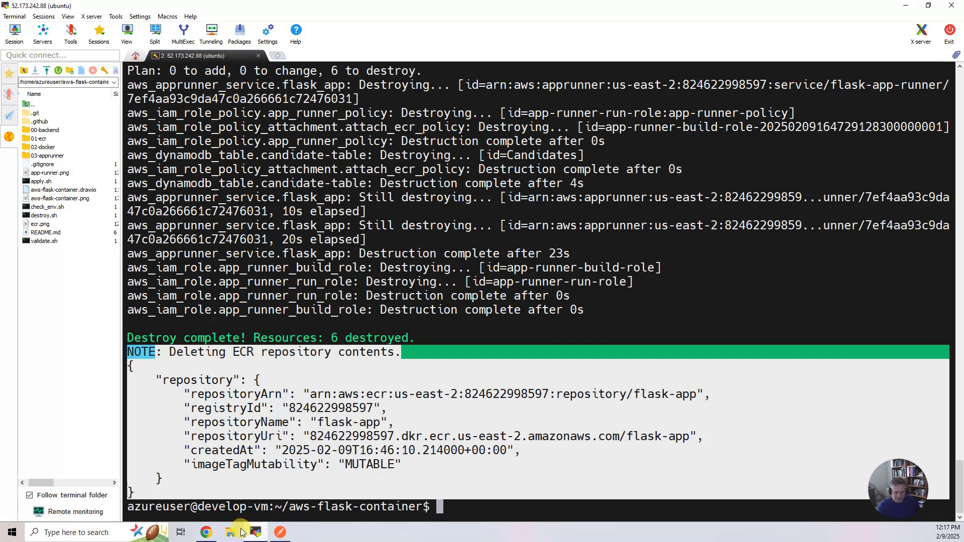
pyautogui.click(206, 532)
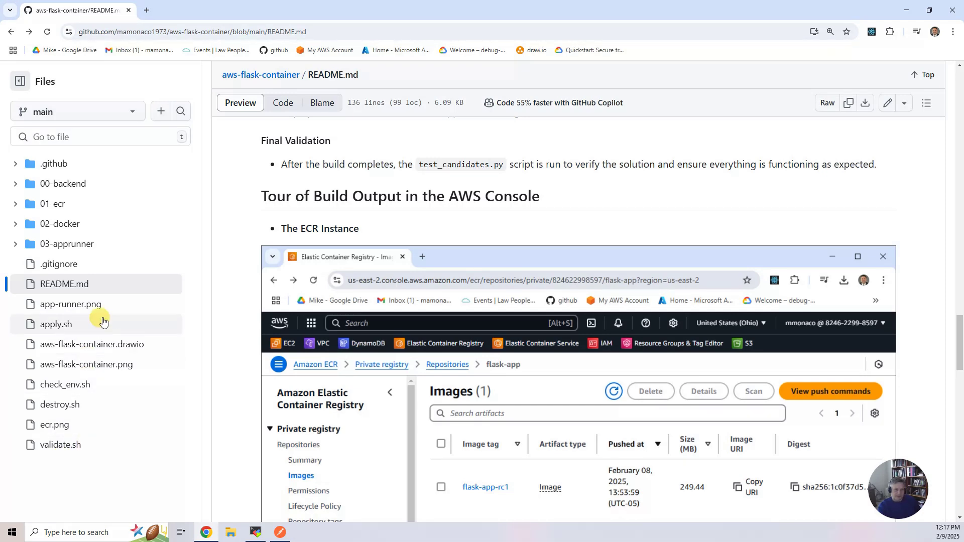
pyautogui.click(92, 402)
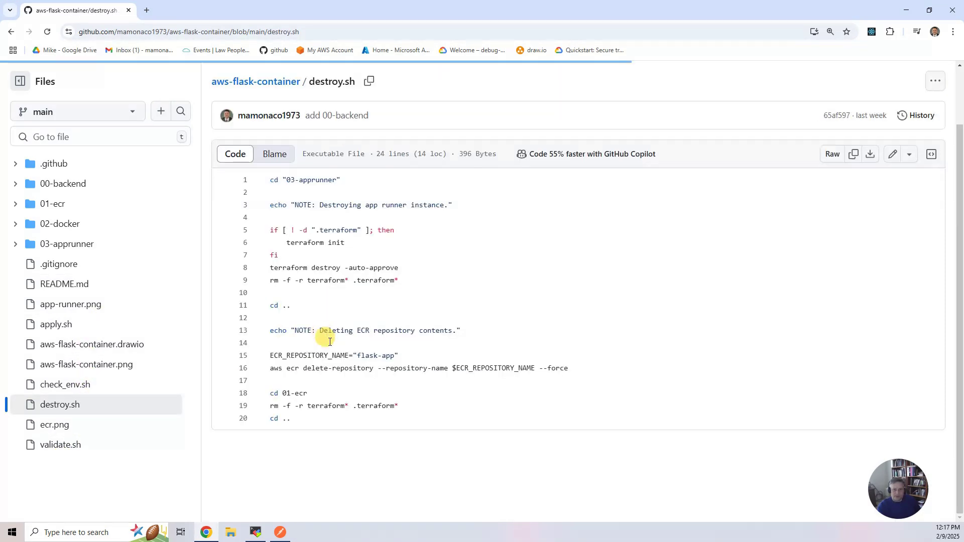
pyautogui.moveTo(595, 372); pyautogui.dragTo(259, 355)
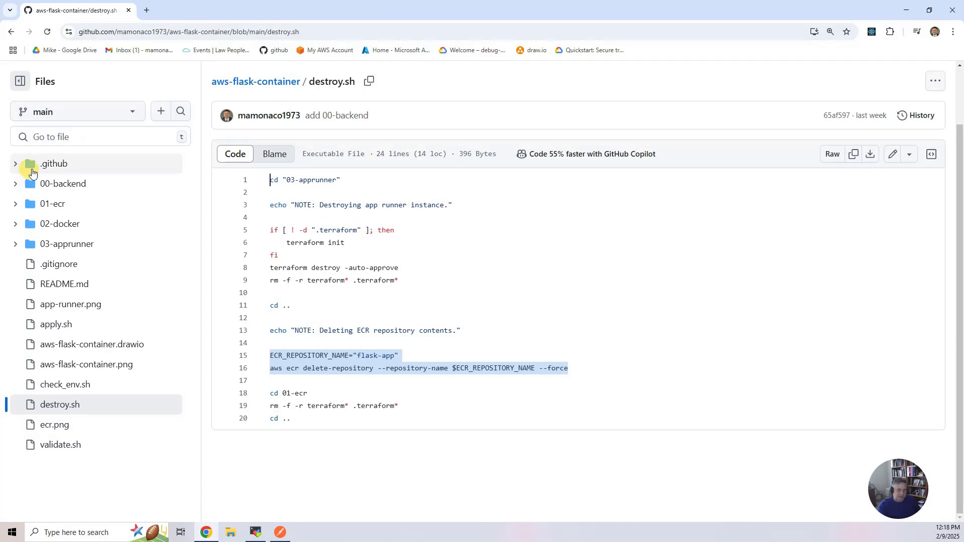
# Open build.yml in the .github/workflows folder and examine the AWS credential environment variables it uses.
pyautogui.click(14, 168)
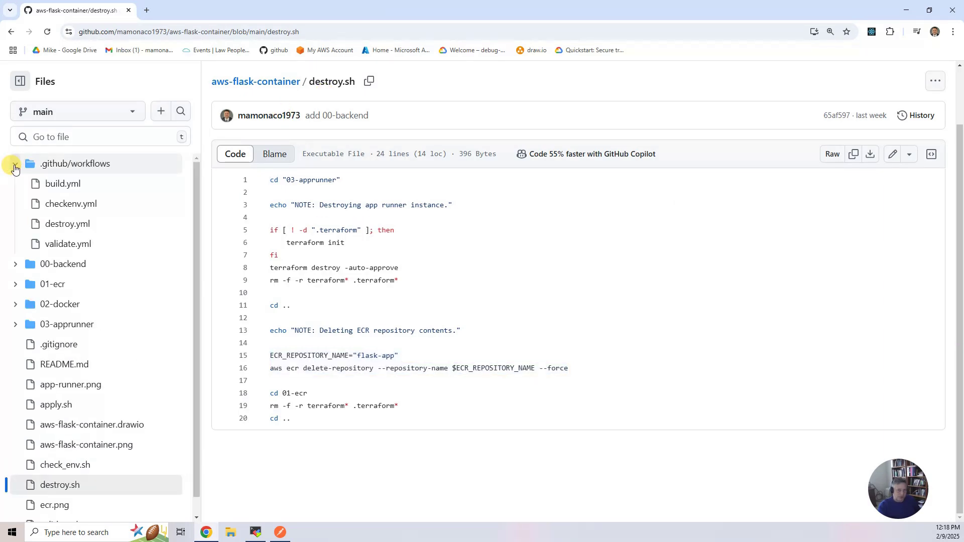
pyautogui.click(87, 189)
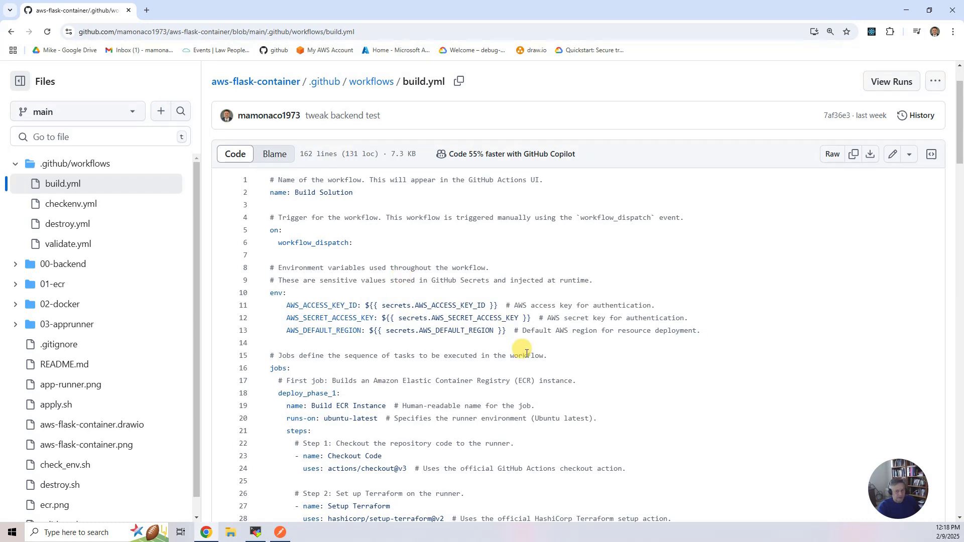
pyautogui.doubleClick(289, 306)
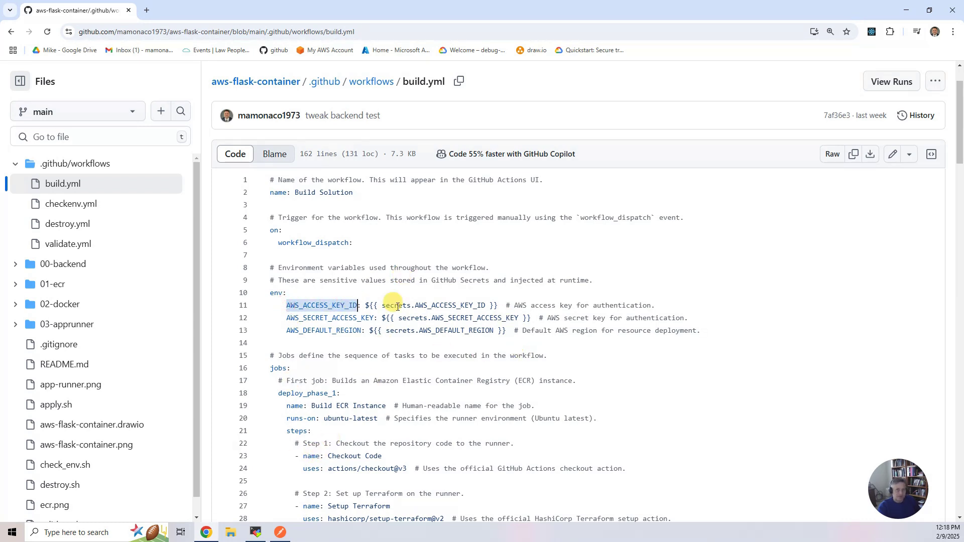
# Show the repository's GitHub Actions workflow runs and open the Build Solution #18 run.
pyautogui.scroll(2, 502, 291)
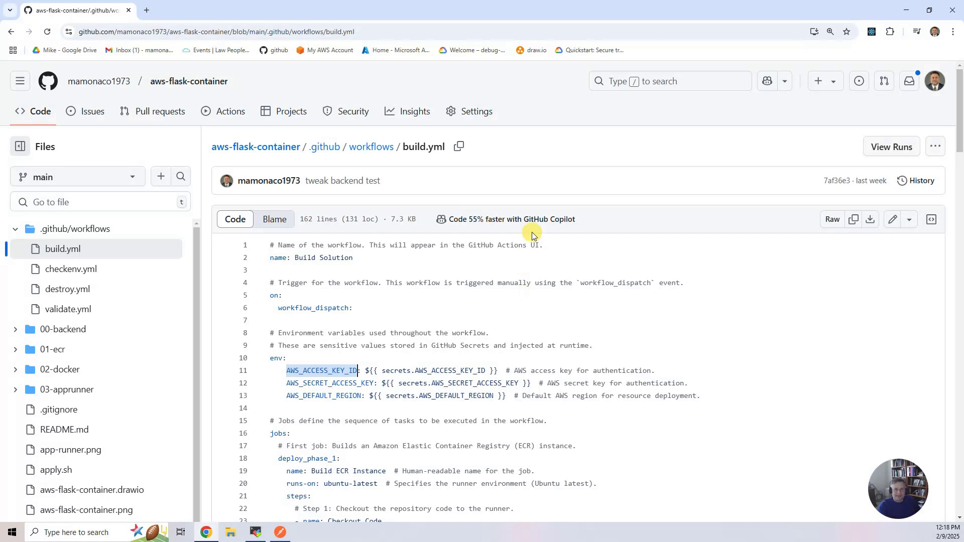
pyautogui.click(234, 114)
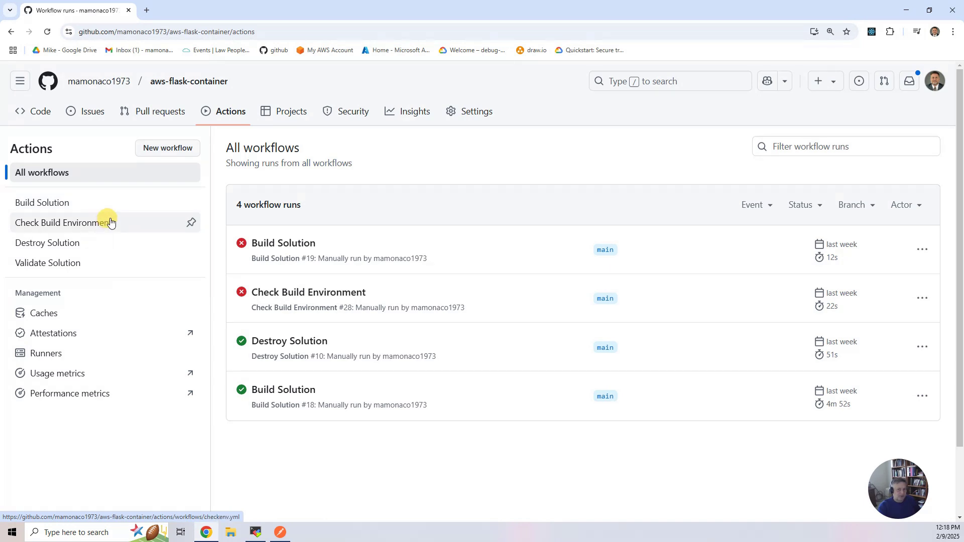
pyautogui.click(285, 390)
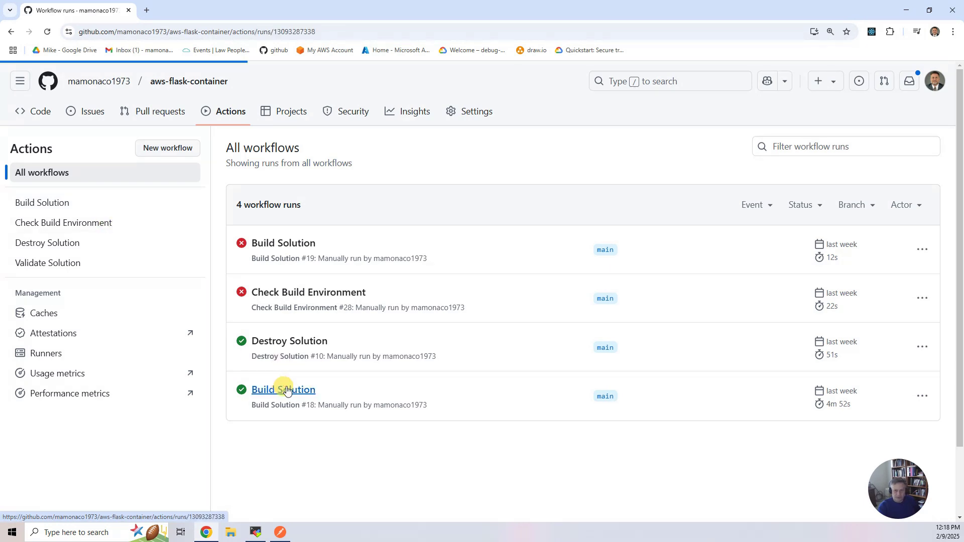